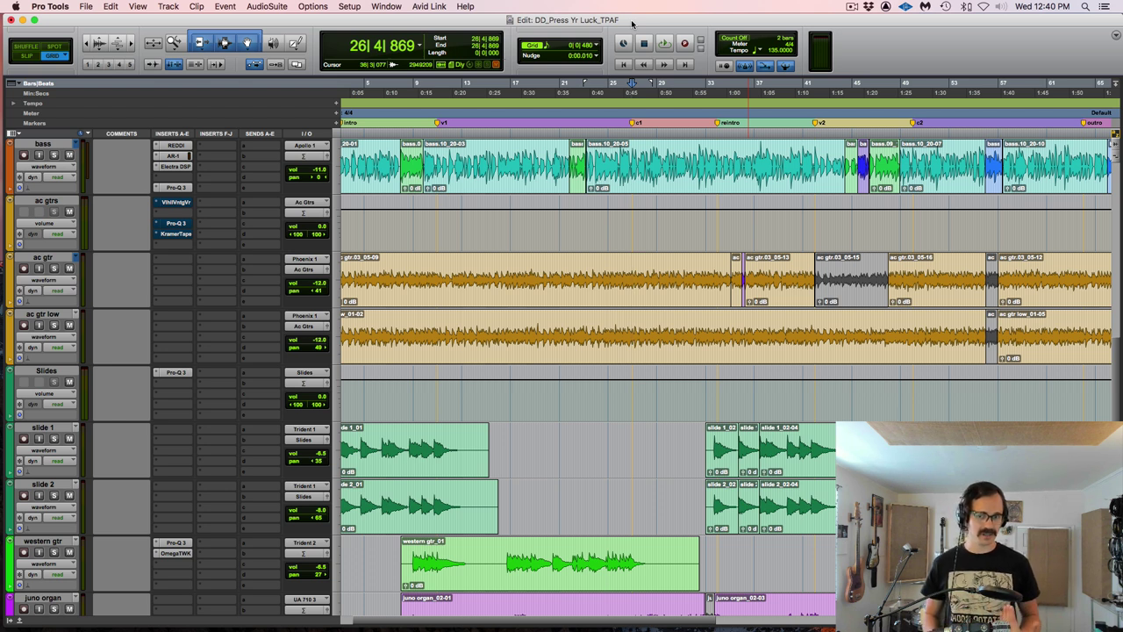
Play the song section, then stop it so it returns to bar 26.
key("space")
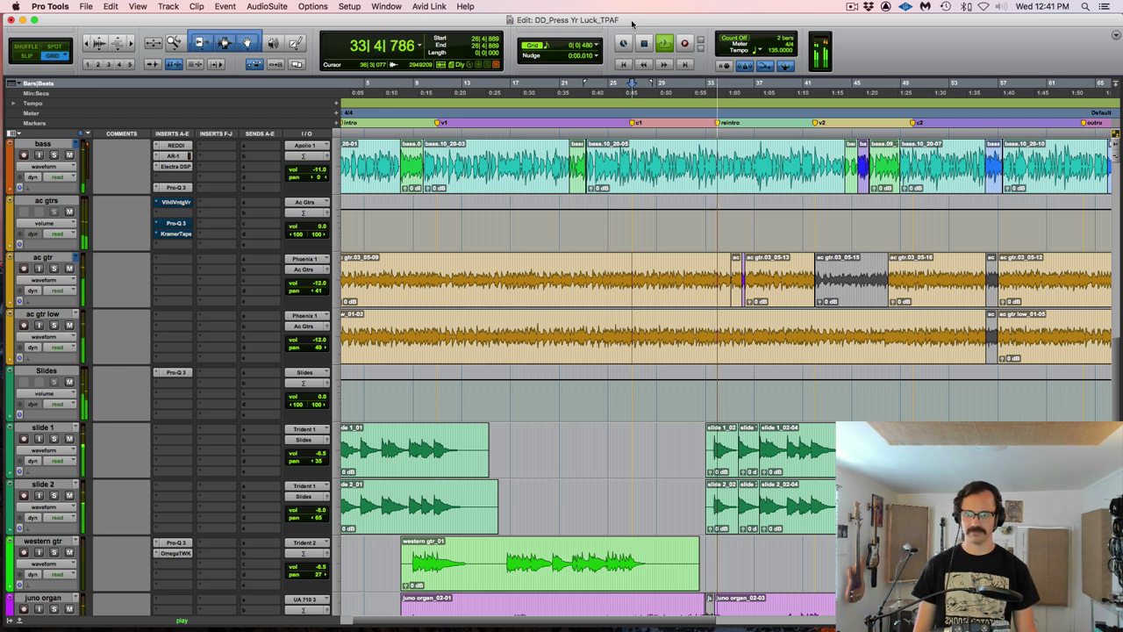
key("space")
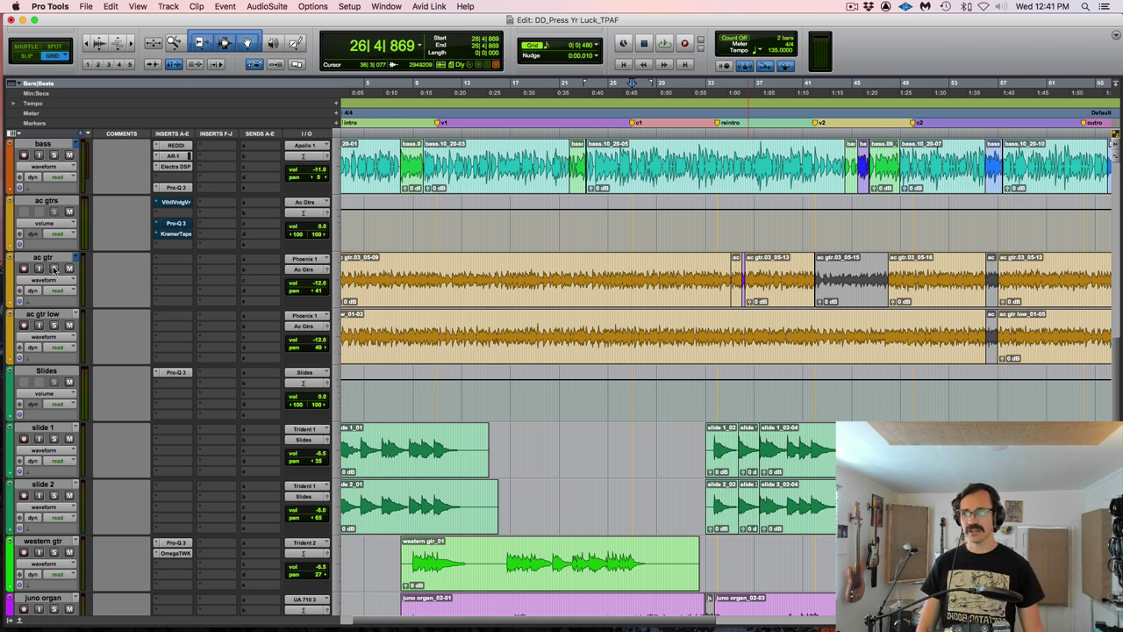
Solo the ac gtr track and play it back briefly.
left_click(54, 268)
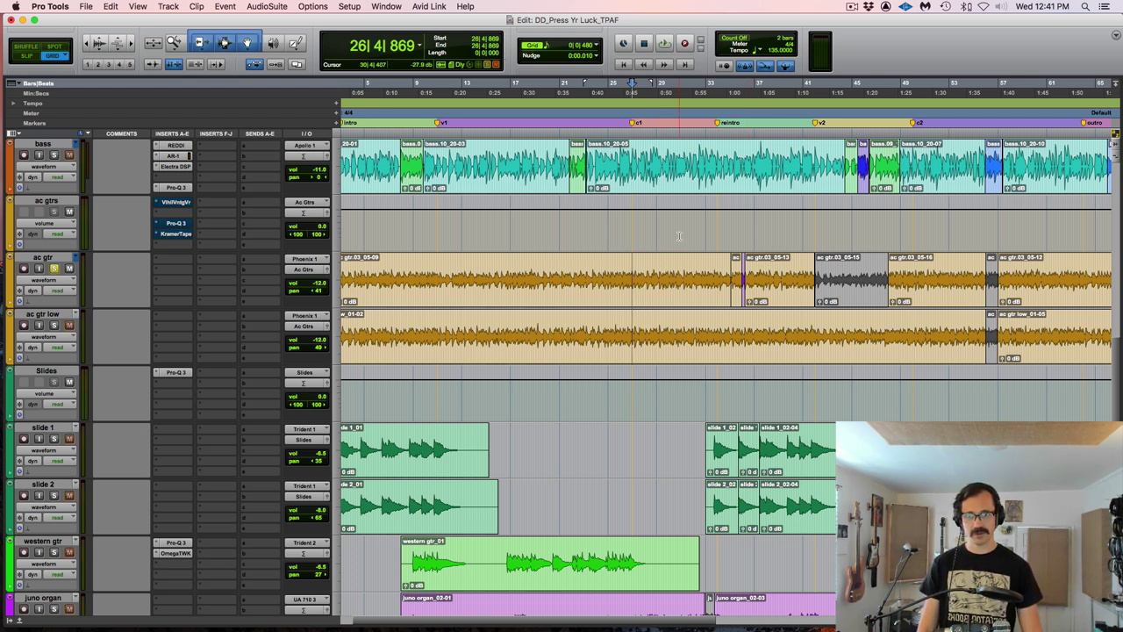
key("space")
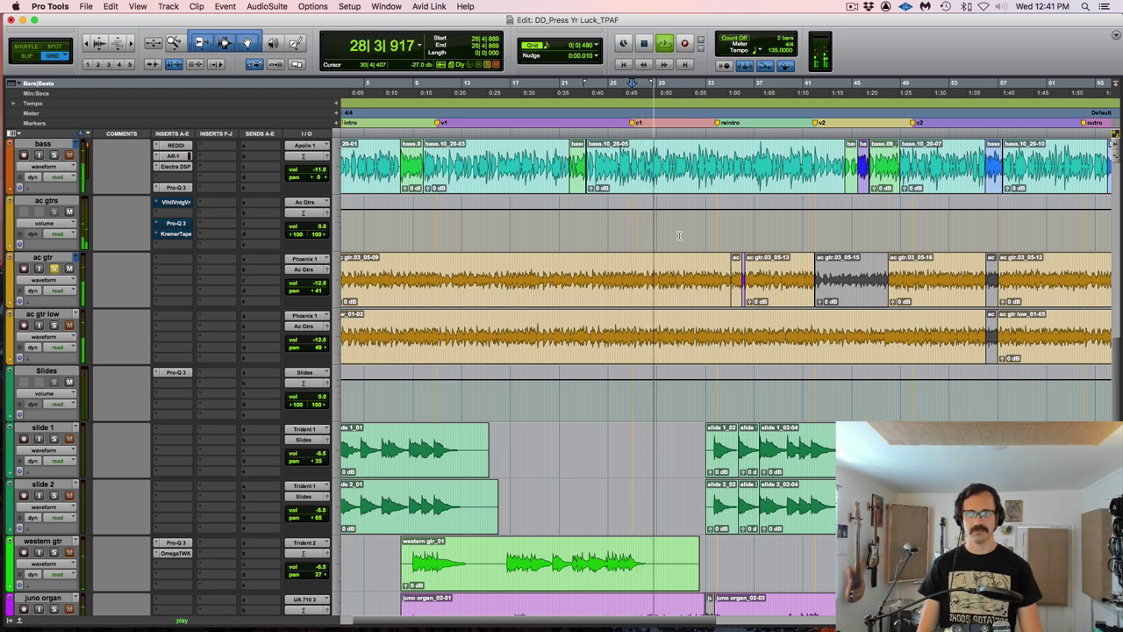
key("space")
Unsolo ac gtr, solo ac gtr low, and audition the soloed guitars twice.
left_click(54, 269)
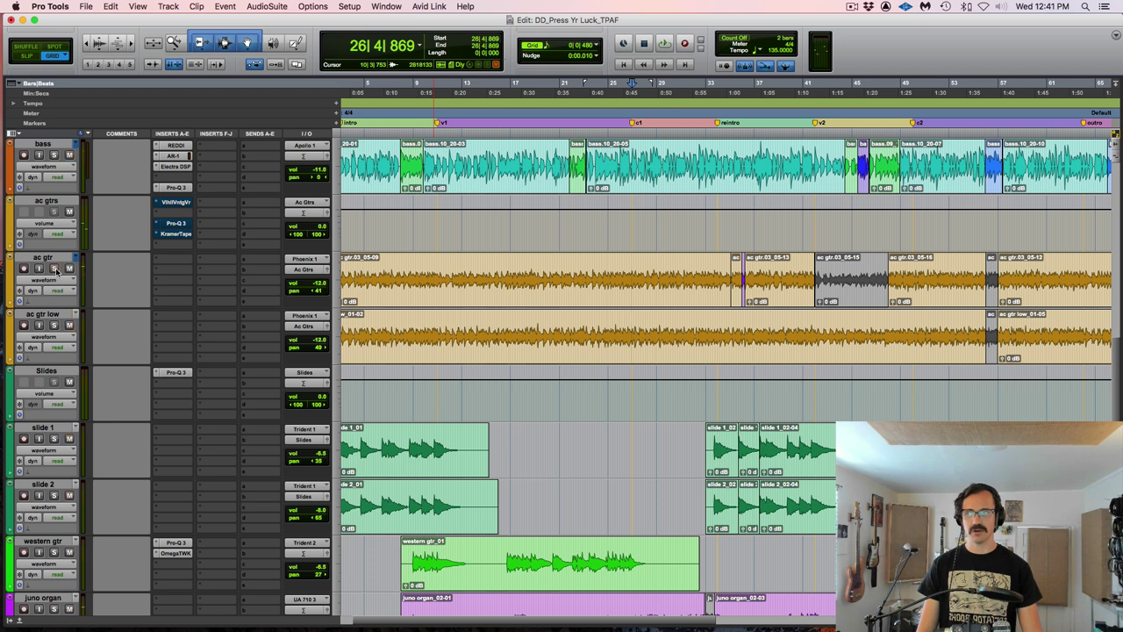
left_click(53, 325)
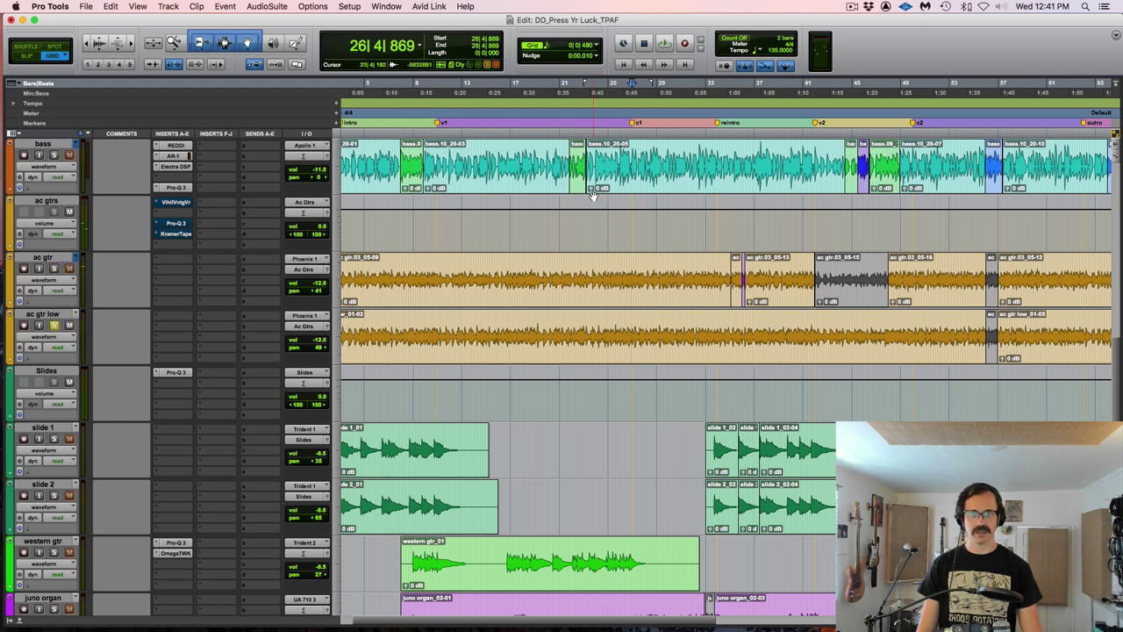
key("space")
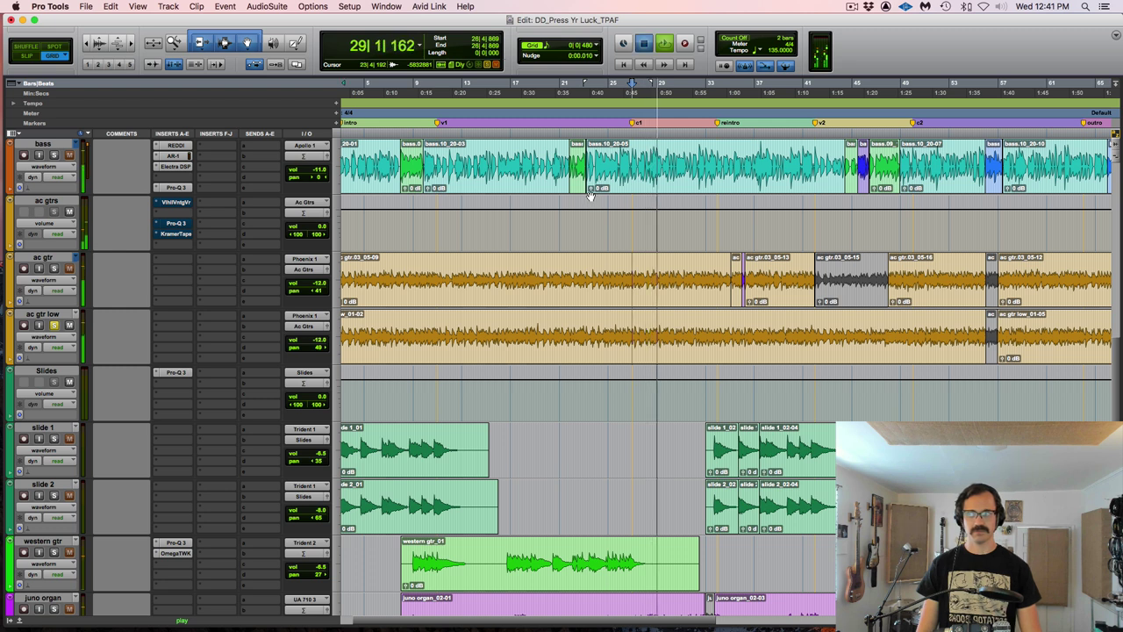
key("space")
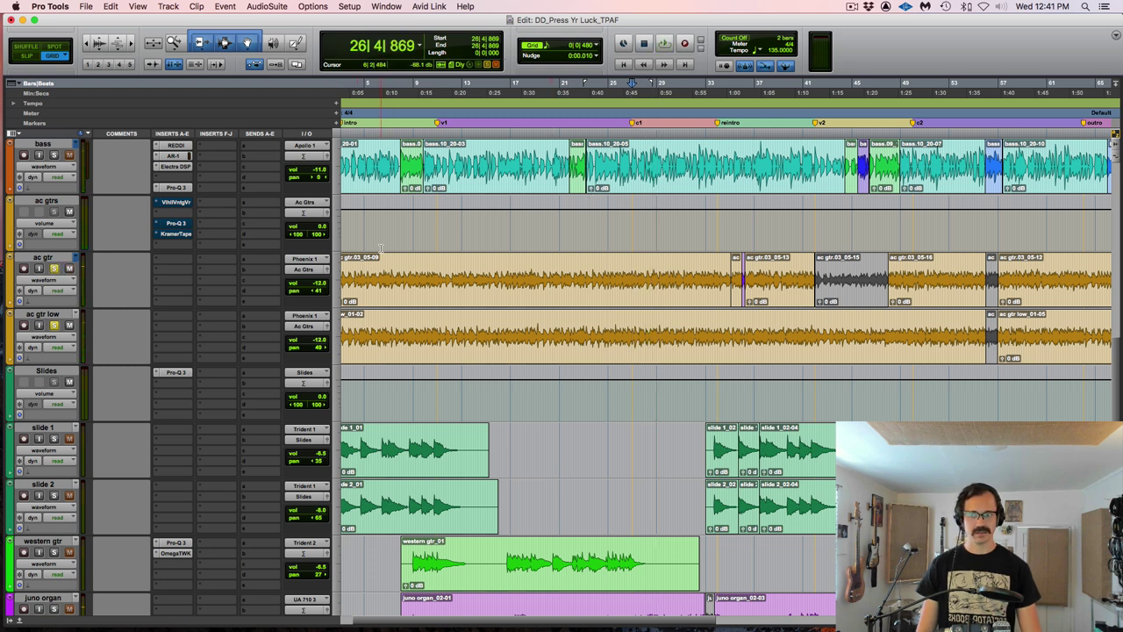
key("space")
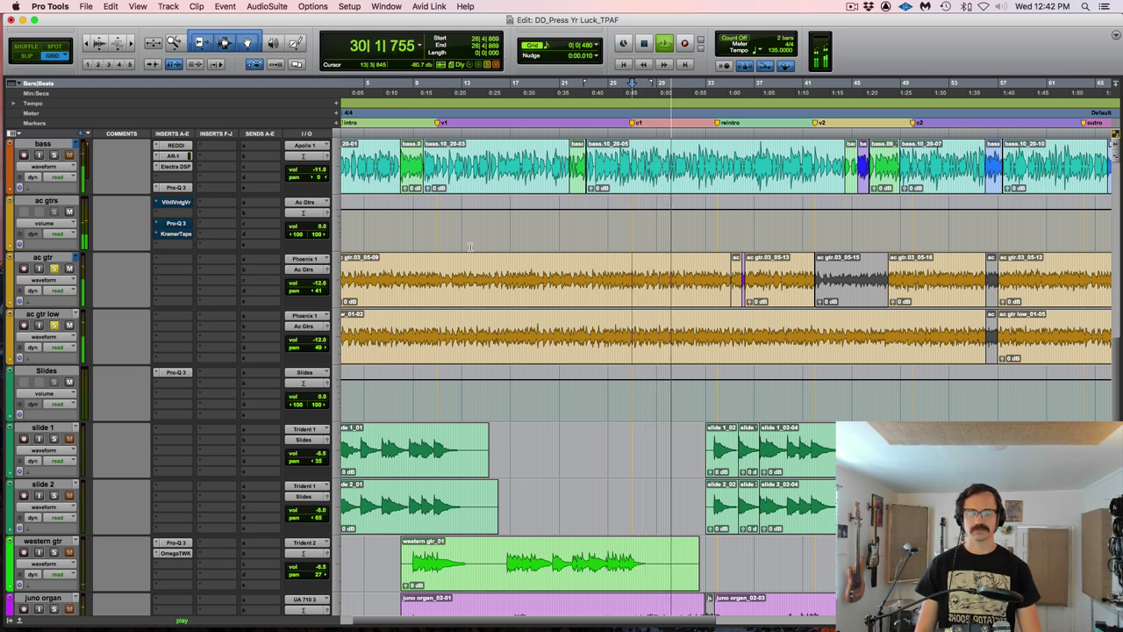
key("space")
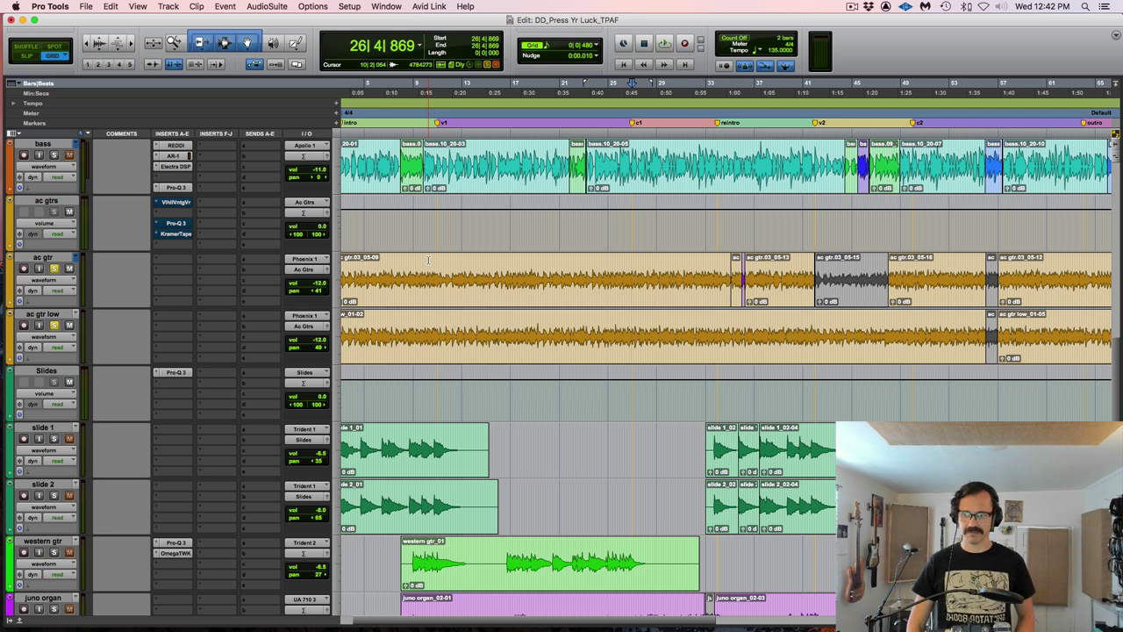
key("space")
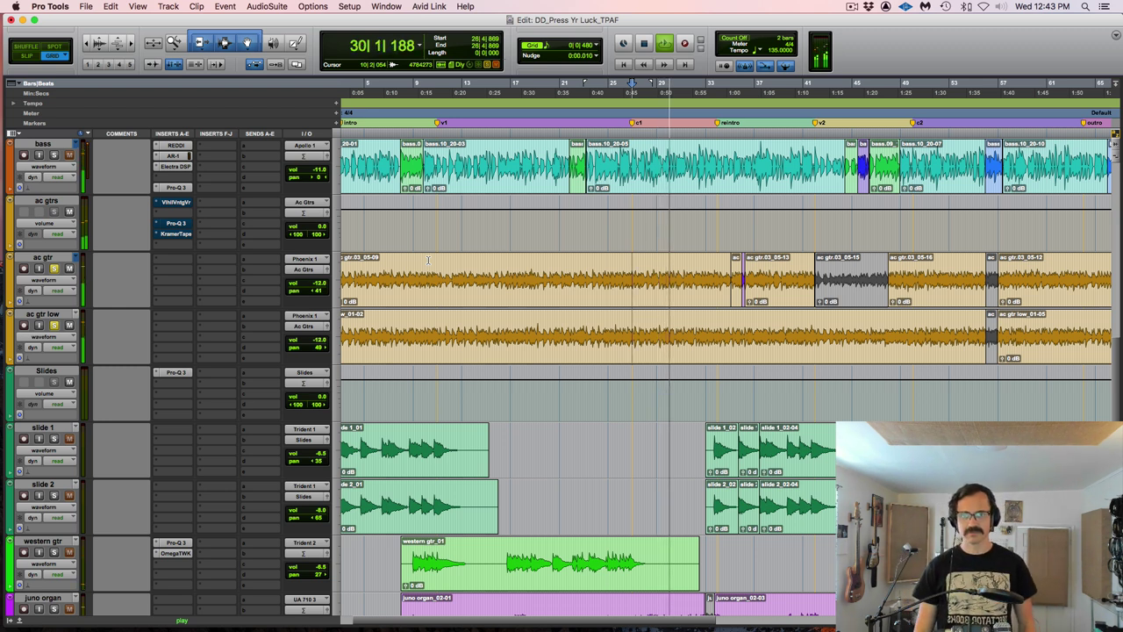
key("space")
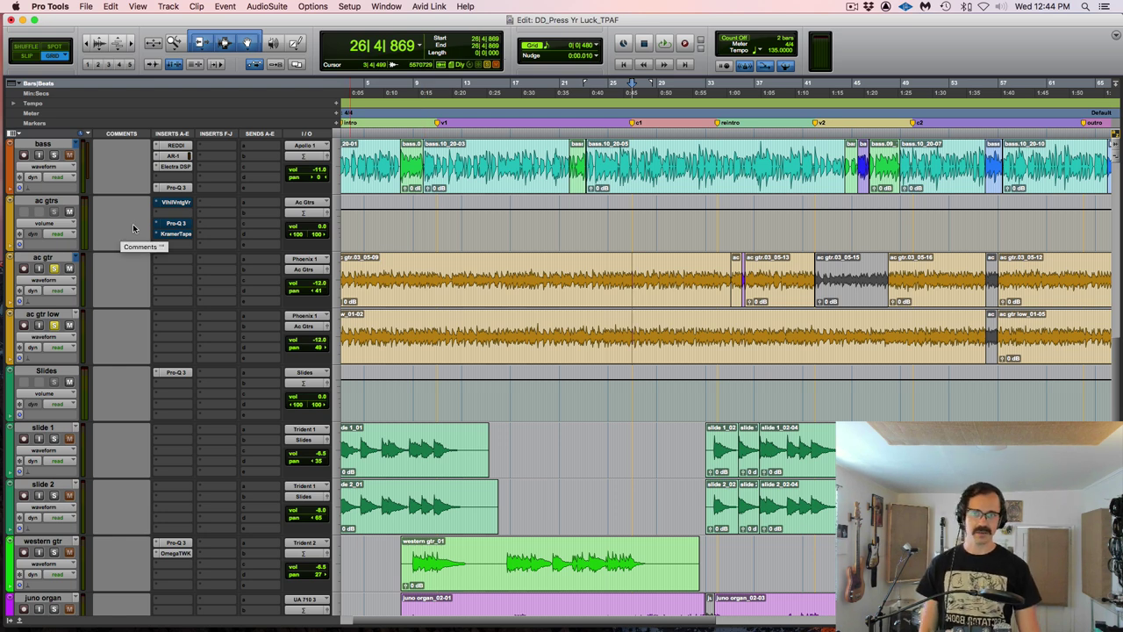
Set VintageVerb to Room: 10.07 ms predelay, 0.63 s decay, 34.4% attack, smaller size, 500 Hz low cut.
left_click(174, 203)
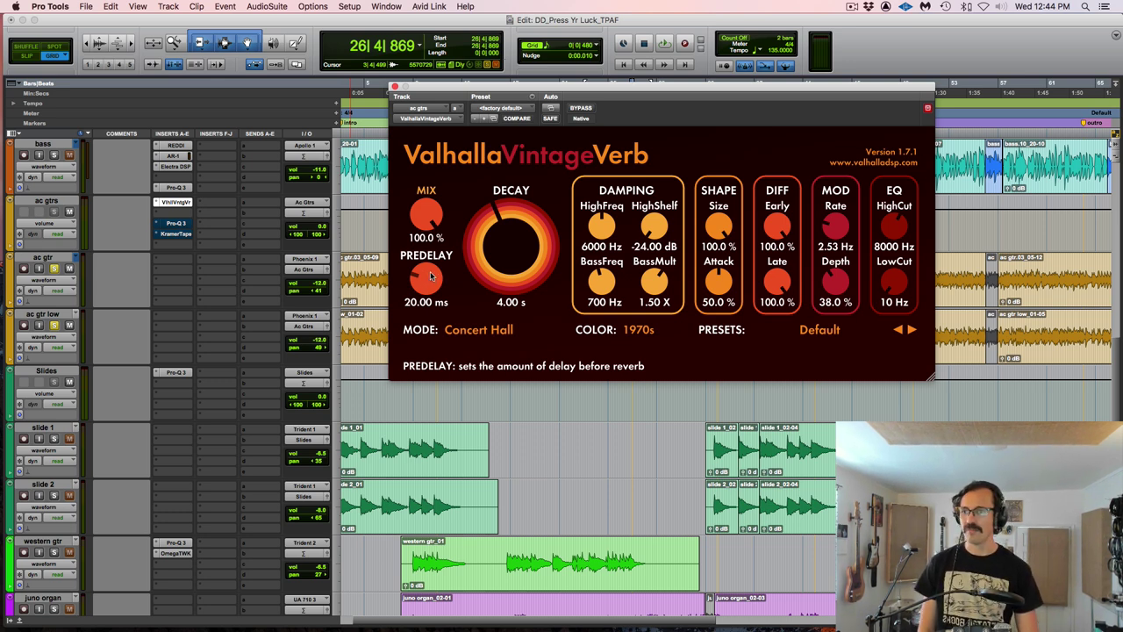
left_click_drag(430, 276, 431, 282)
left_click(478, 329)
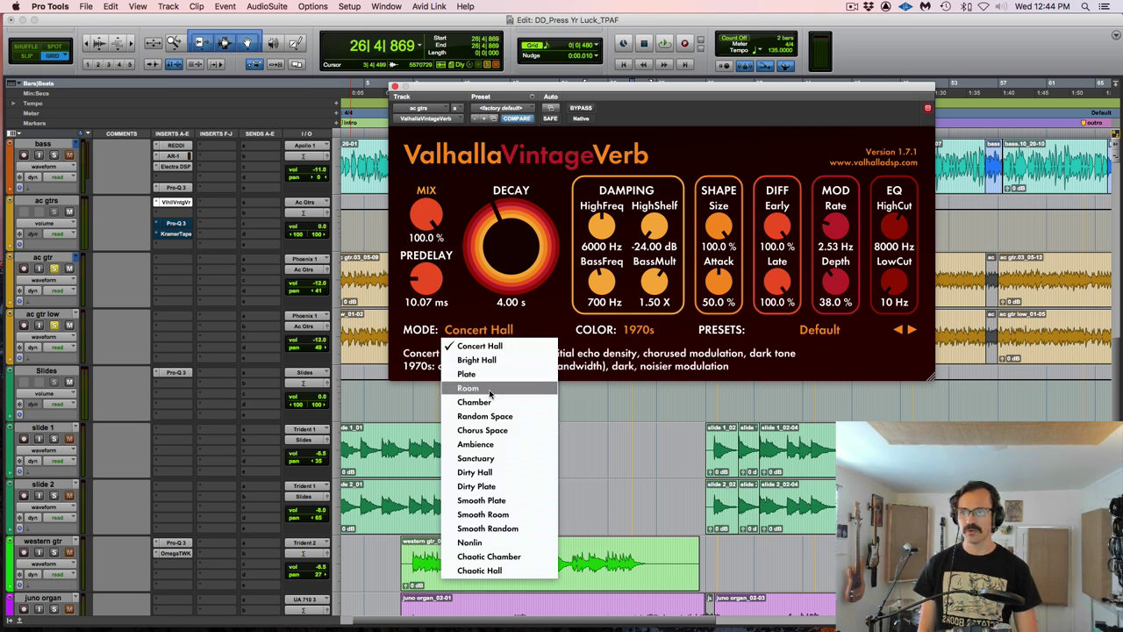
left_click(489, 392)
left_click_drag(517, 235, 513, 267)
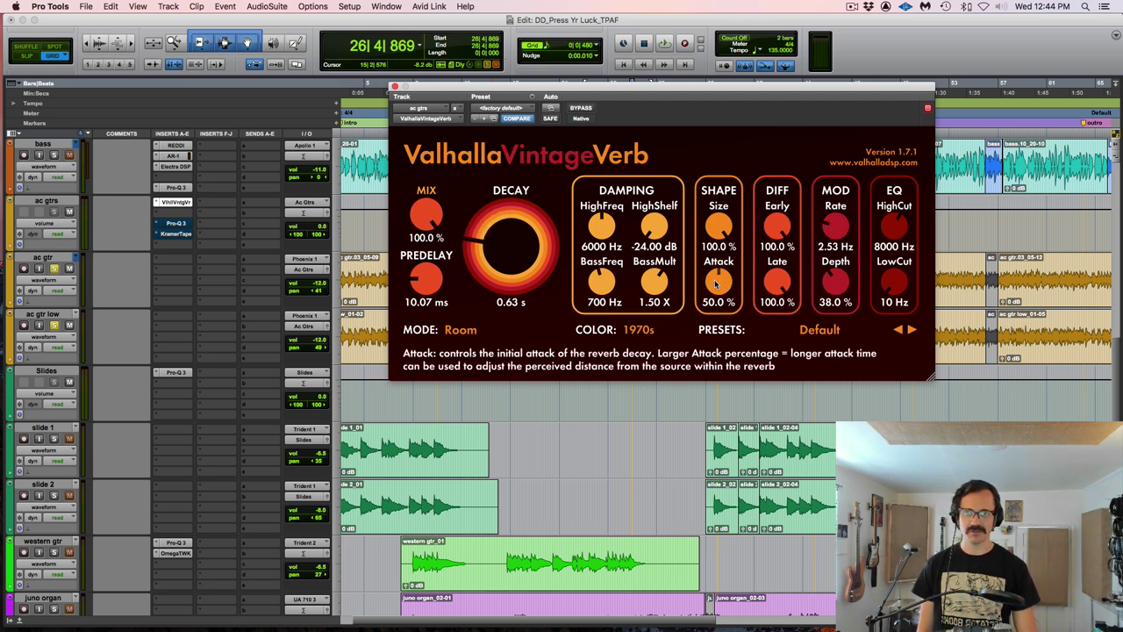
left_click_drag(715, 284, 713, 305)
left_click_drag(719, 226, 777, 338)
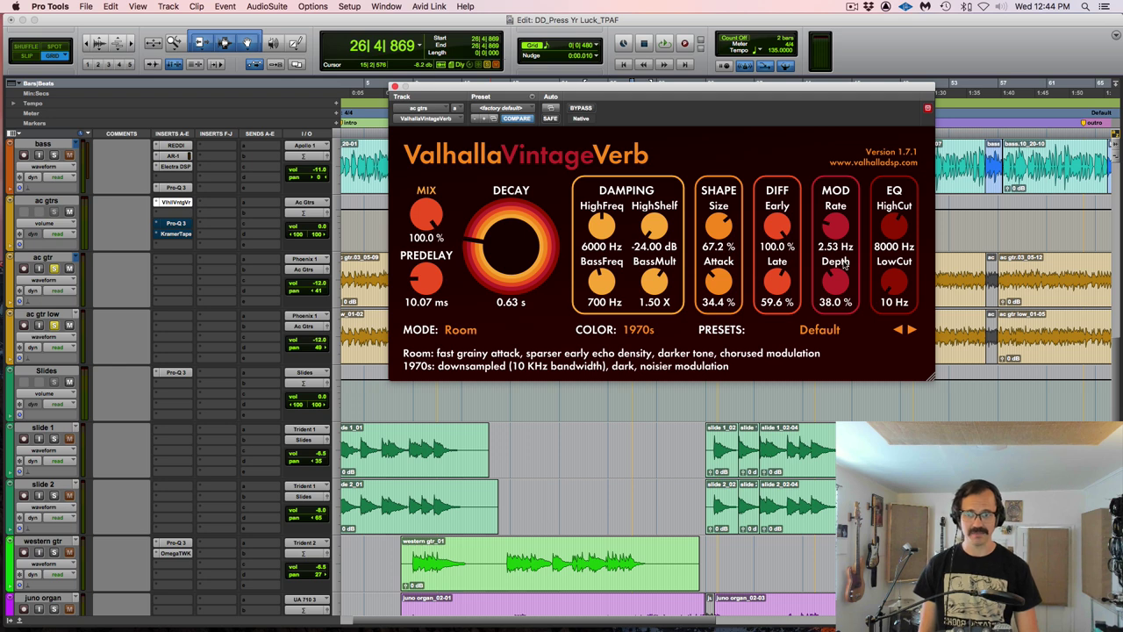
left_click_drag(892, 291, 895, 245)
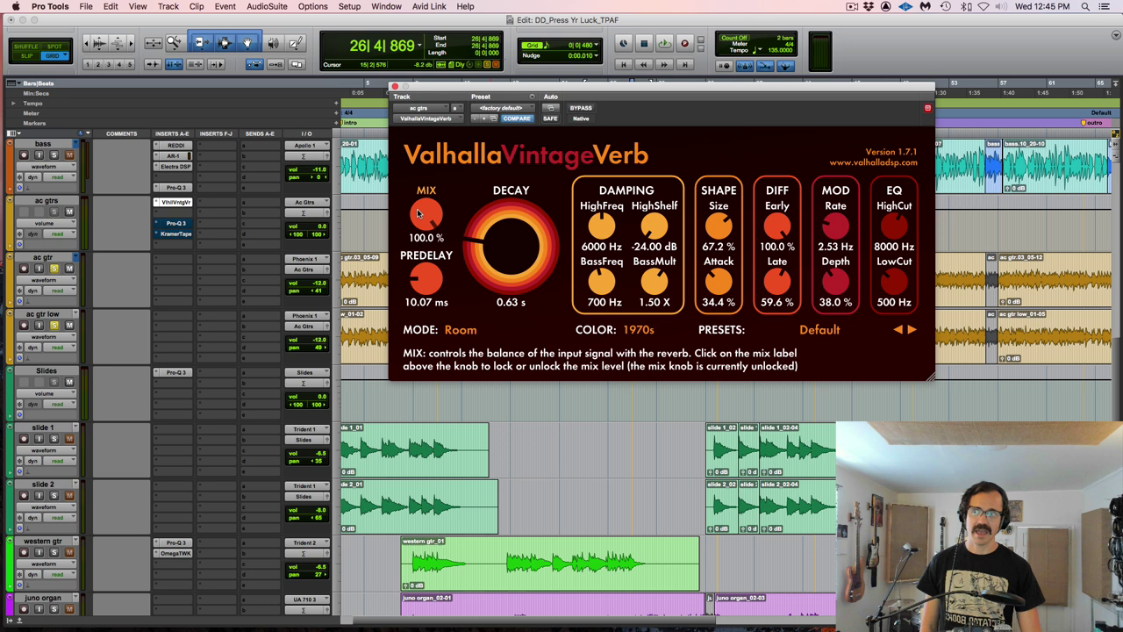
Turn the reverb mix fully dry, then raise it to about 30% during playback.
left_click_drag(418, 213, 428, 428)
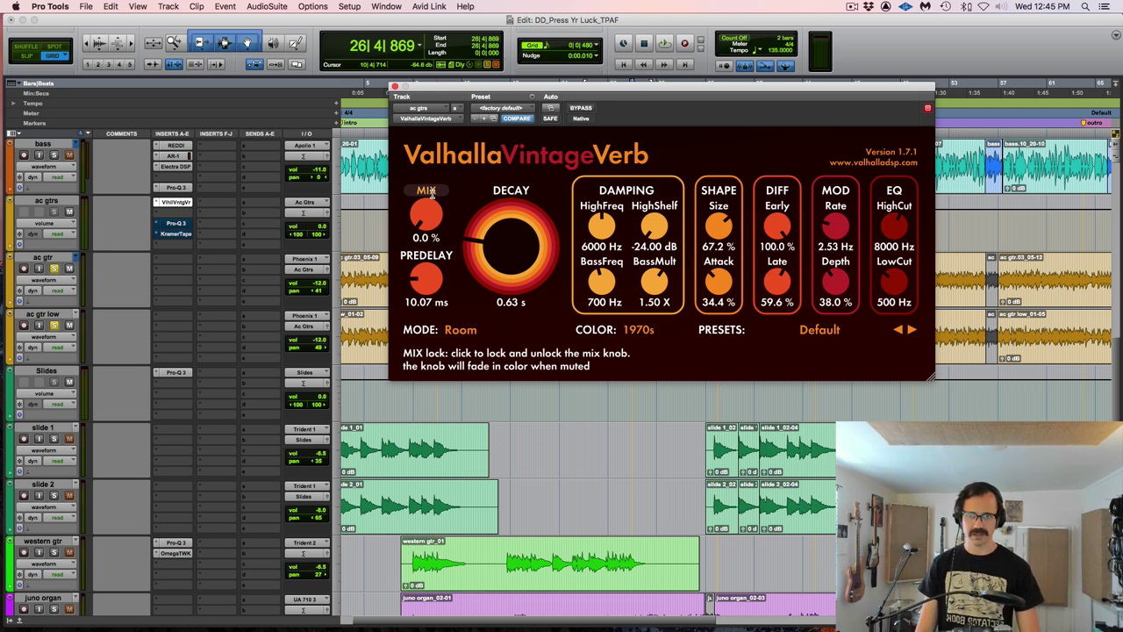
key("space")
scroll(427, 208, "up", 3)
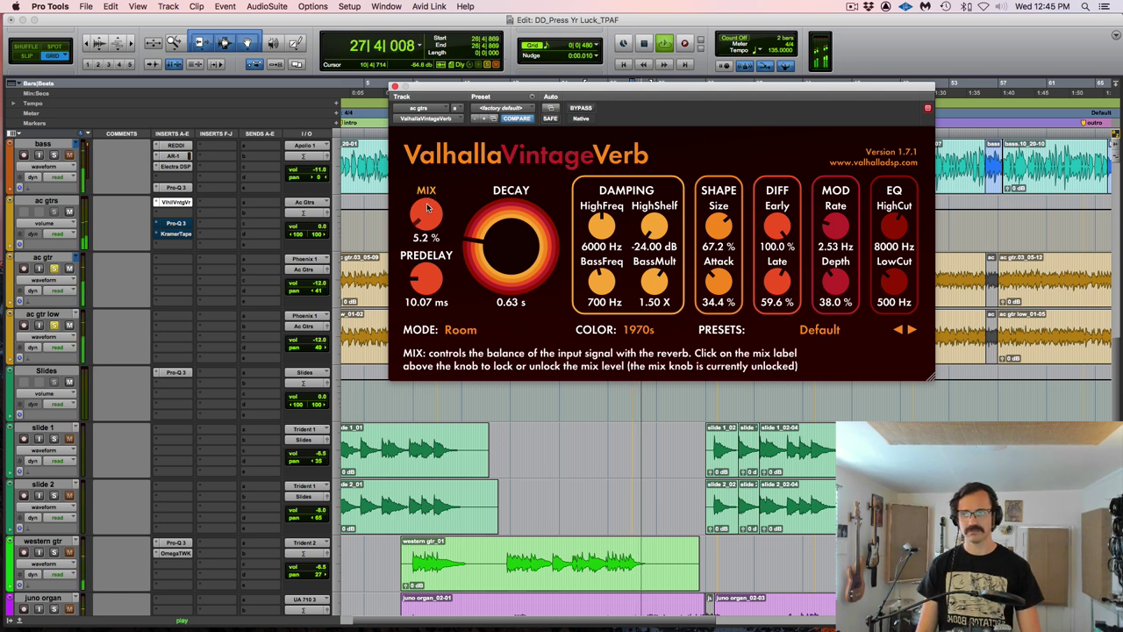
scroll(427, 208, "up", 8)
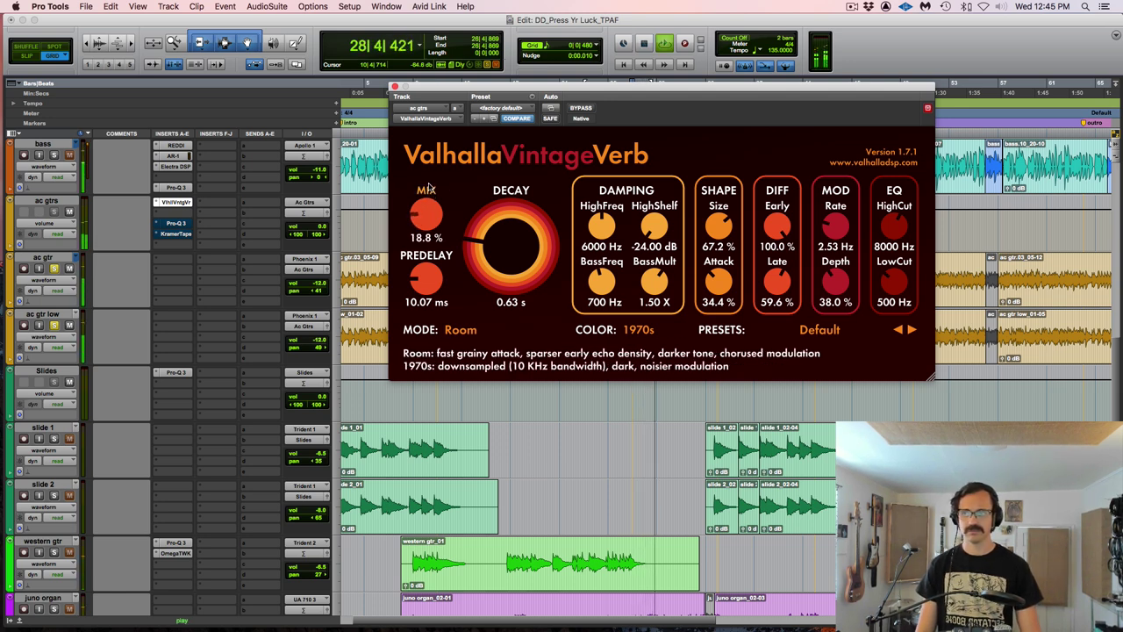
left_click_drag(427, 187, 430, 168)
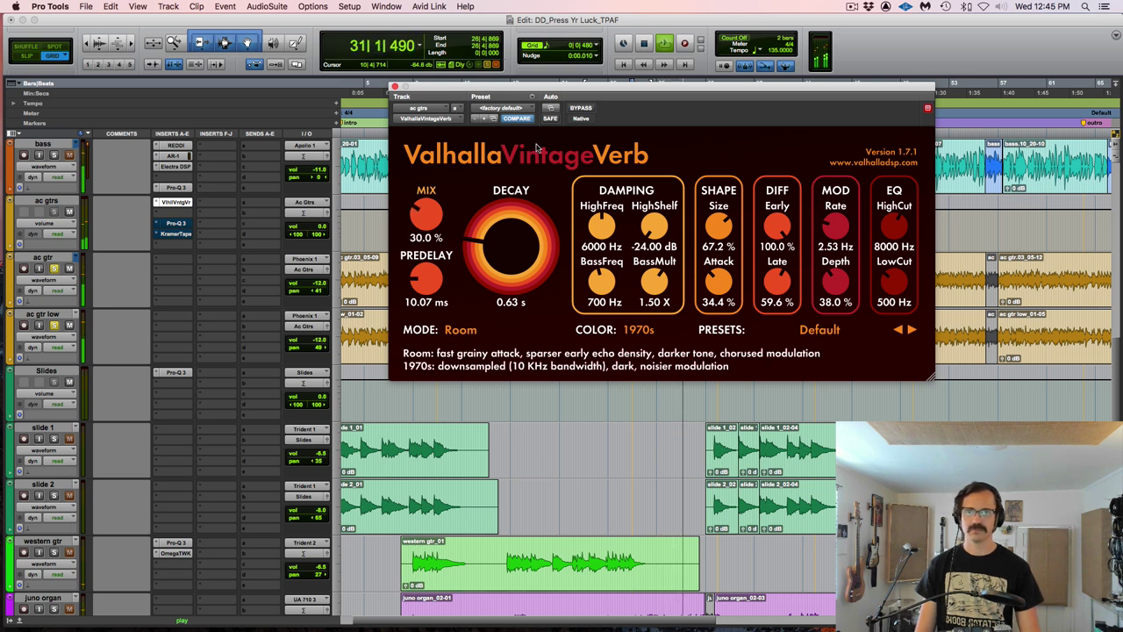
key("space")
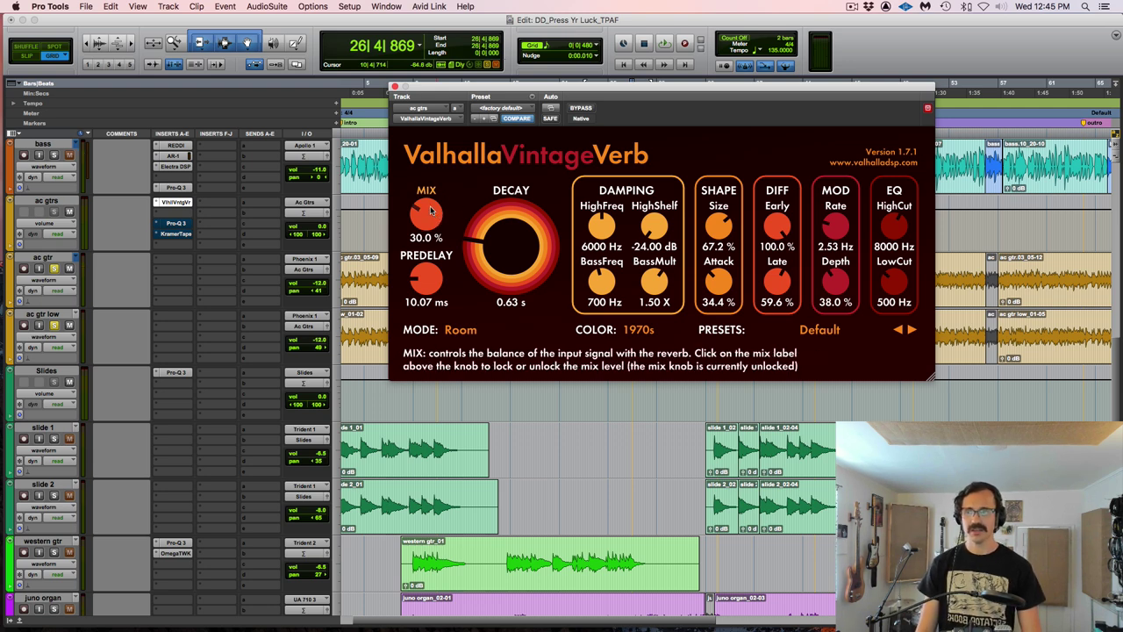
Lower the reverb mix to 19.6% and audition it.
left_click_drag(430, 208, 430, 226)
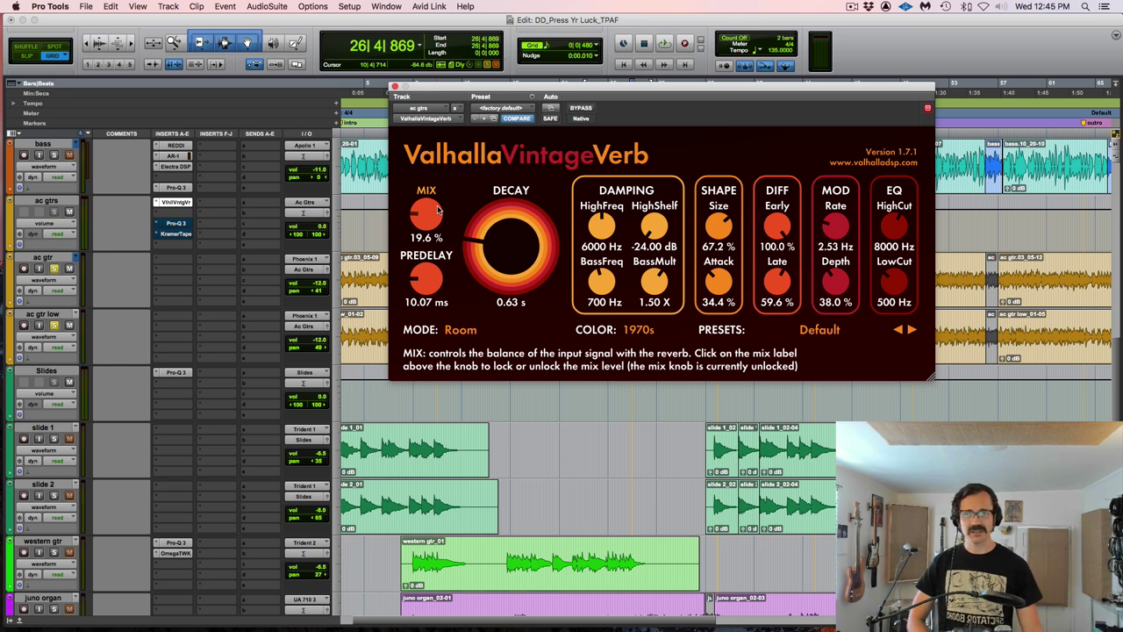
key("space")
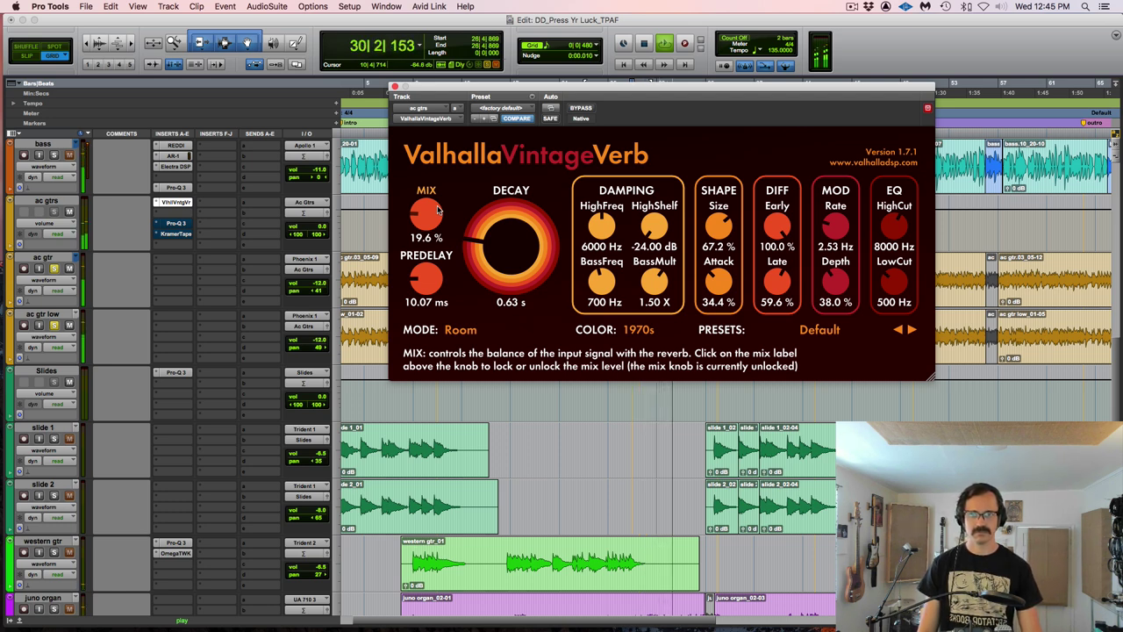
key("space")
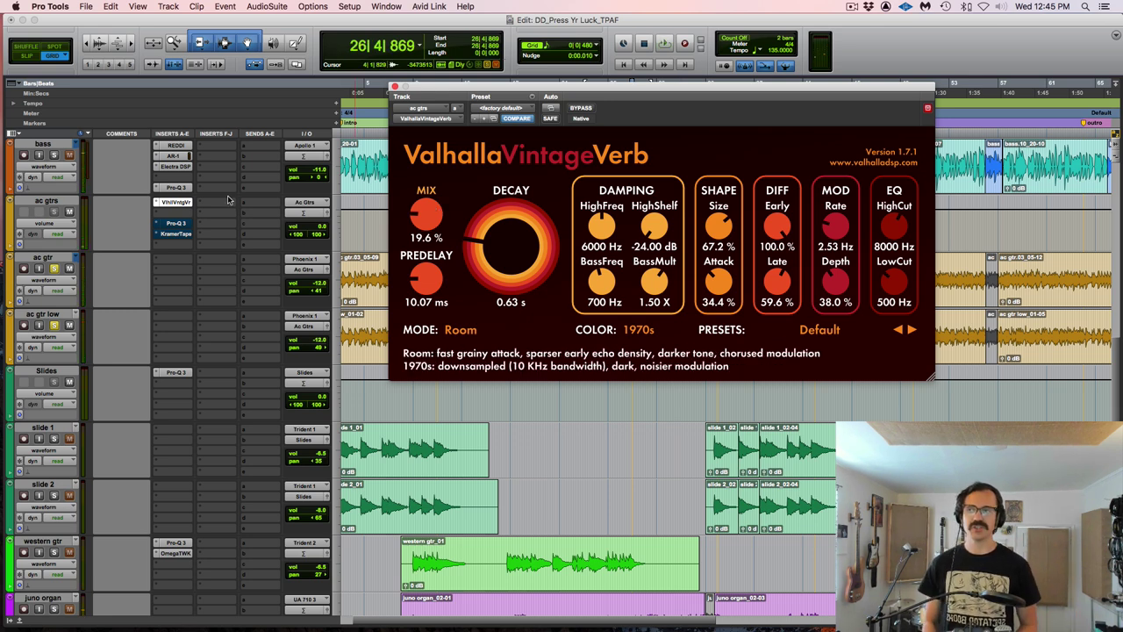
A/B the VintageVerb bypass during playback, leaving the reverb active.
left_click(173, 202, "super")
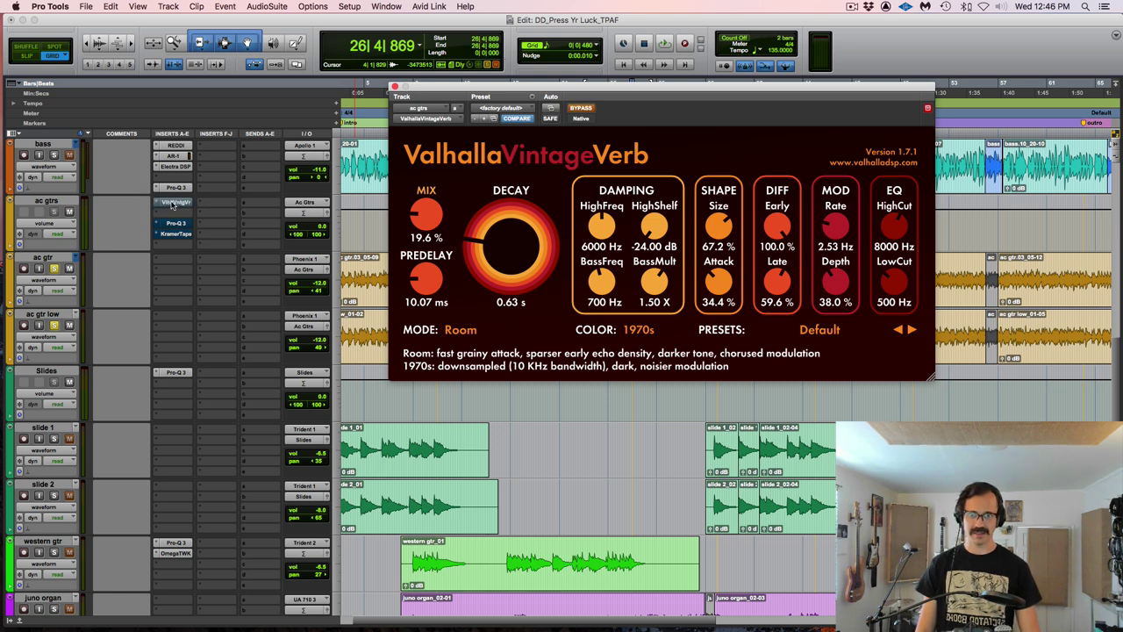
key("space")
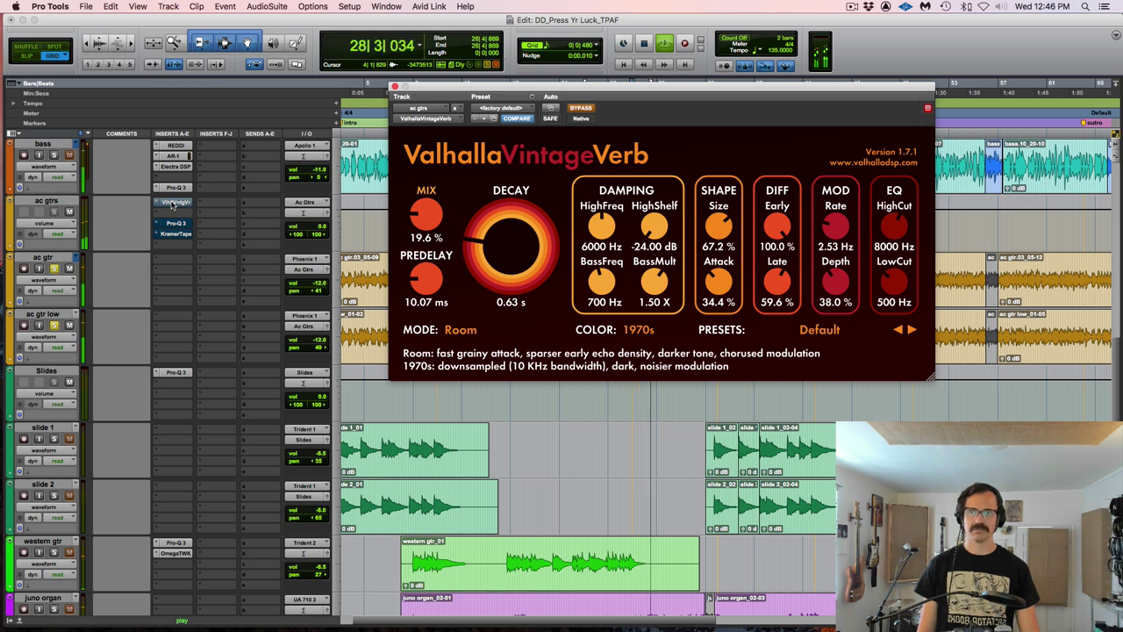
left_click(172, 203, "super")
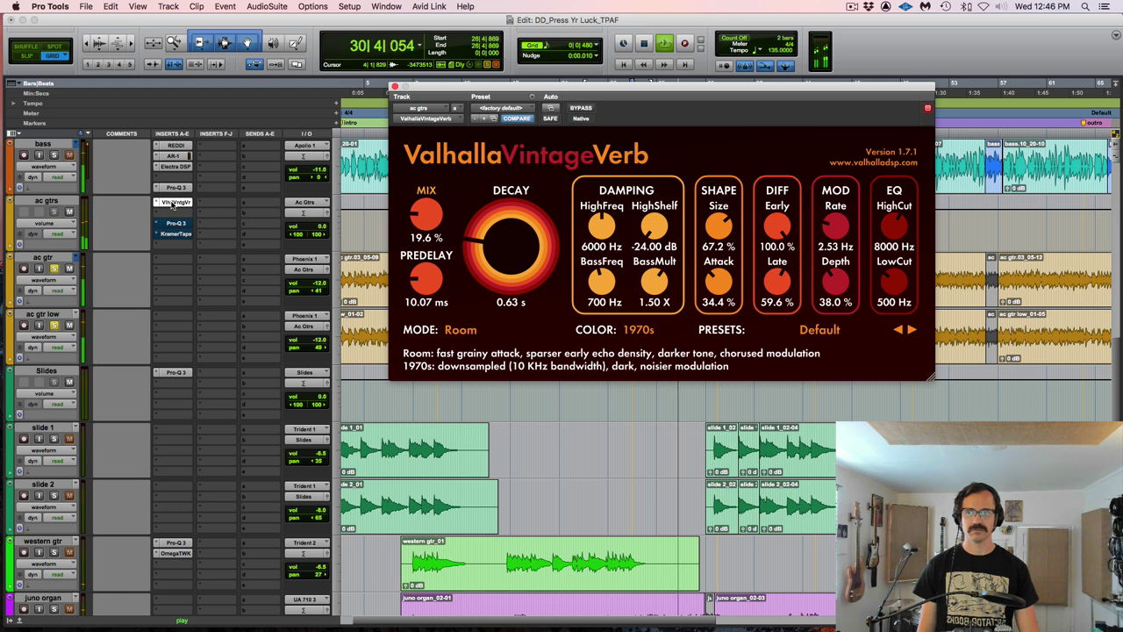
left_click(173, 202, "super")
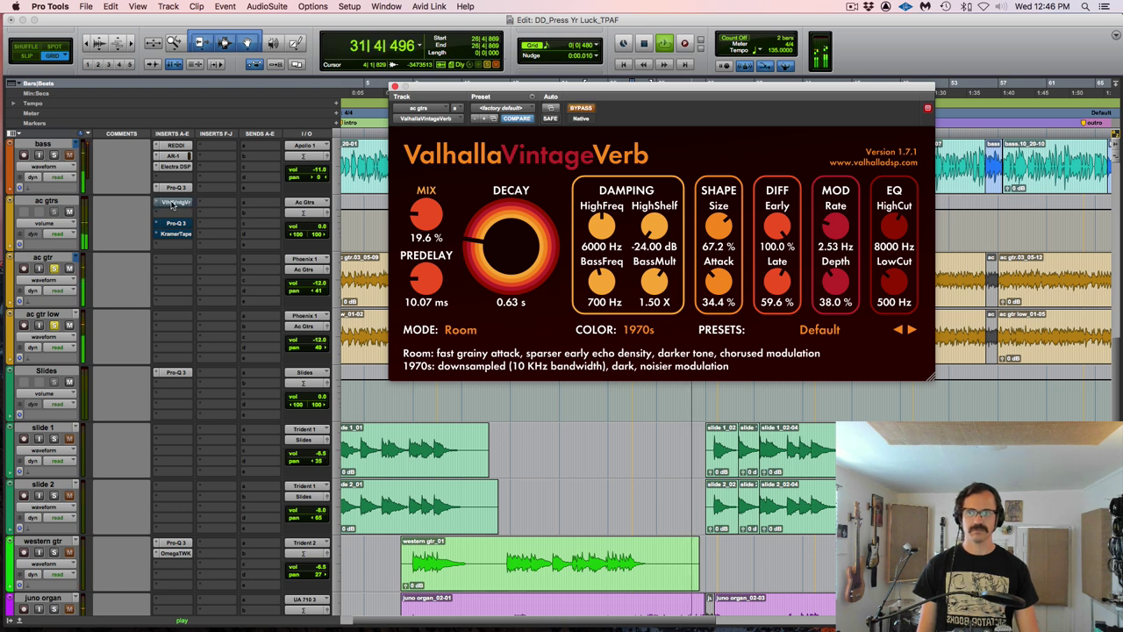
left_click(173, 202, "super")
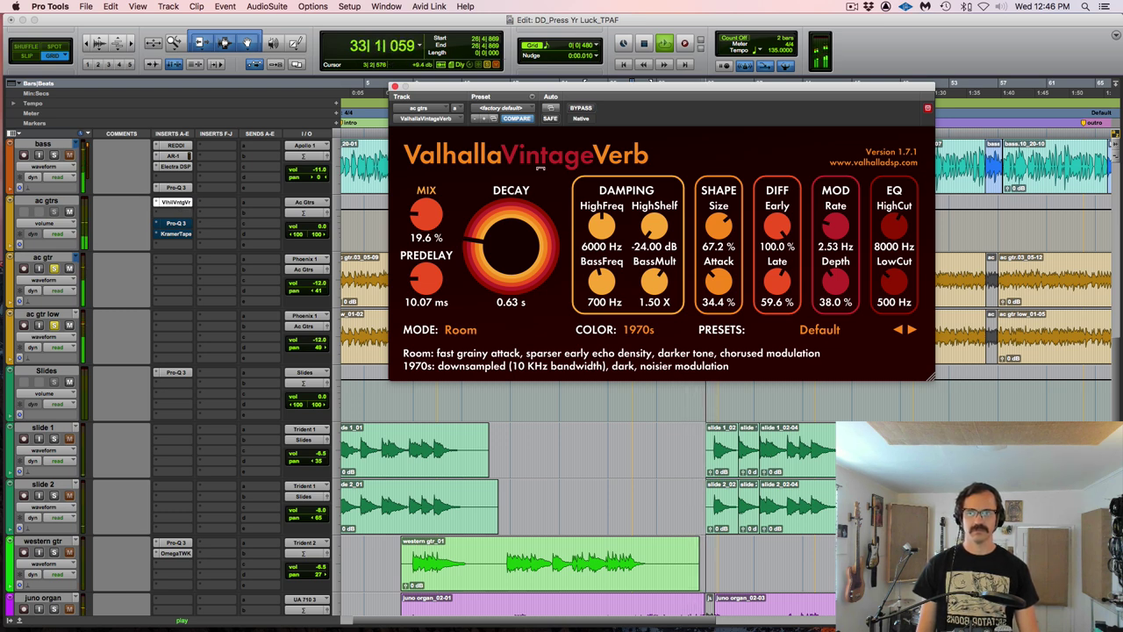
key("space")
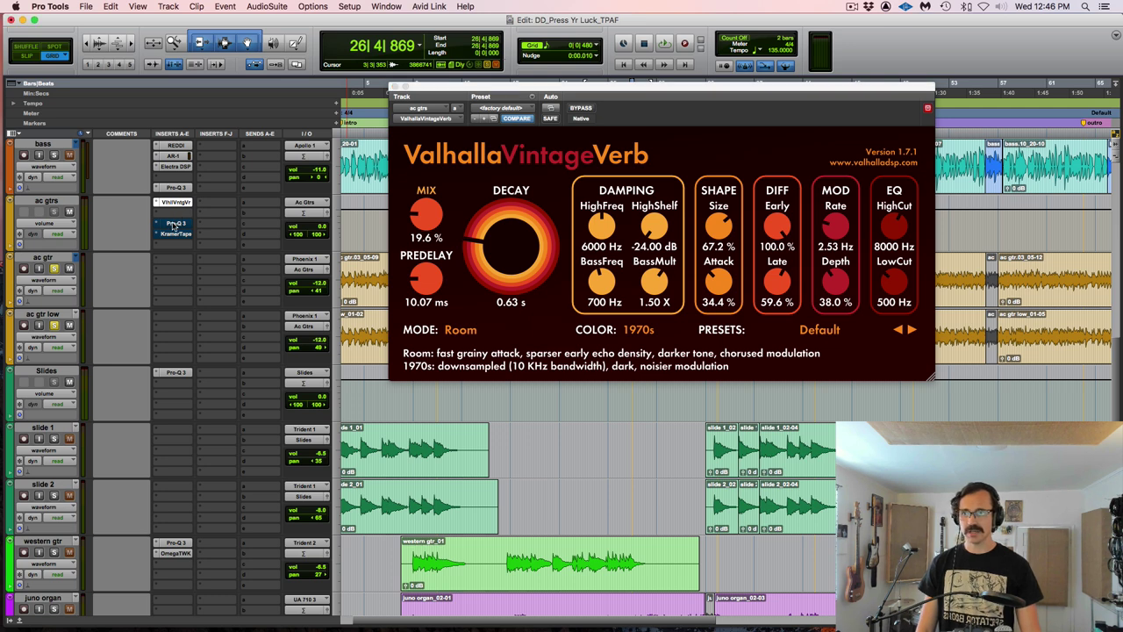
Enable the ac gtrs Pro-Q 3 and add an 18 dB/oct low cut near 91.5 Hz.
left_click(174, 225)
left_click(581, 107)
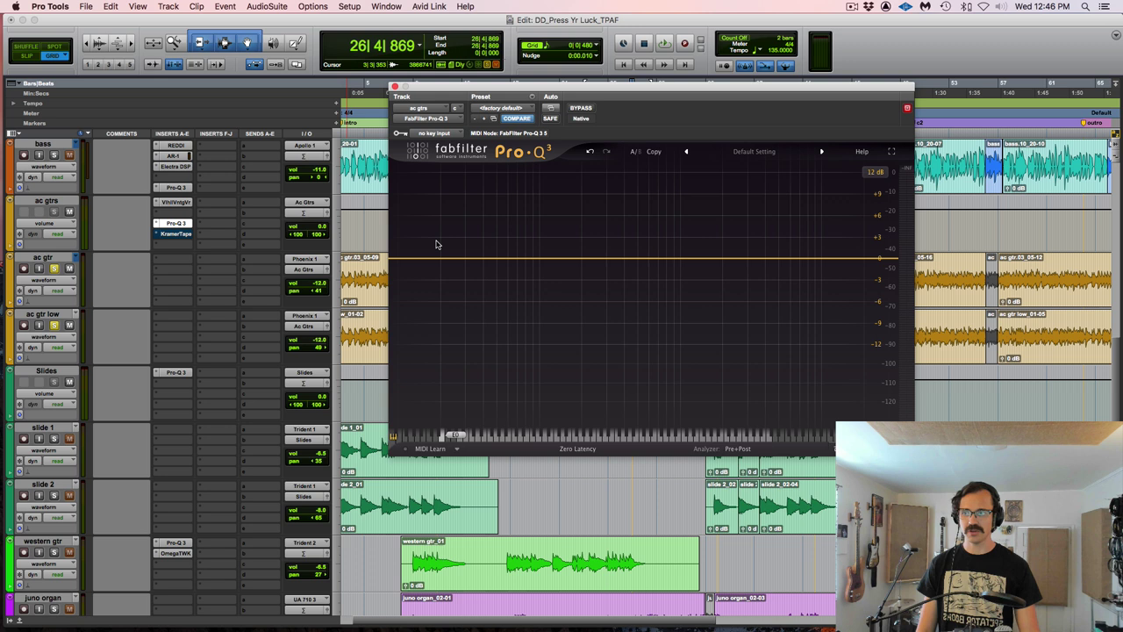
double_click(408, 258)
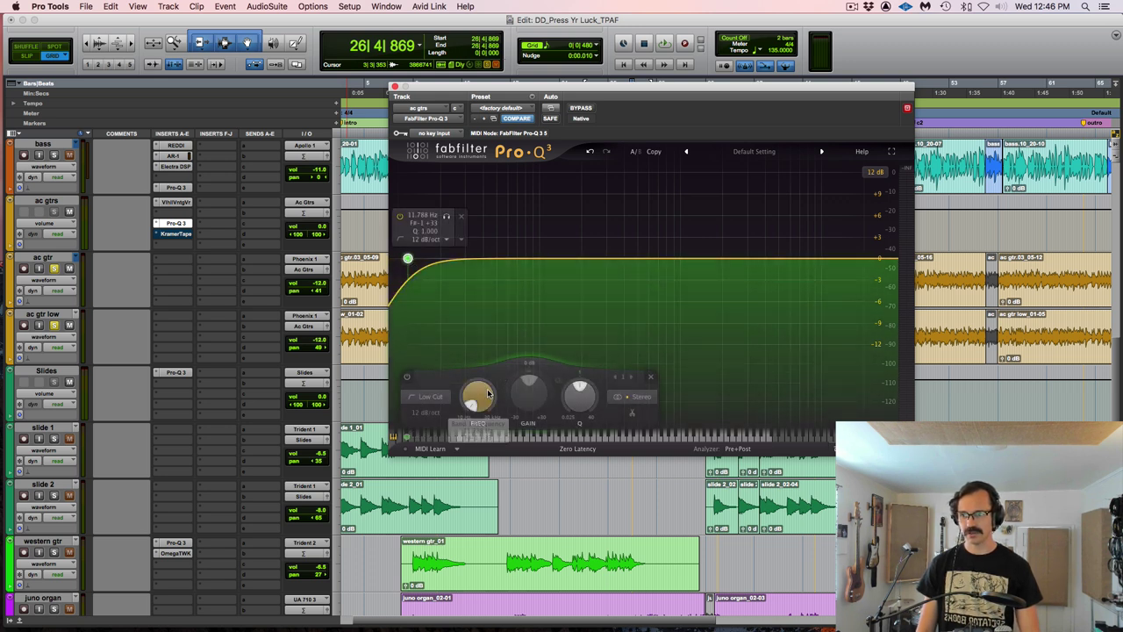
scroll(480, 400, "up", 5)
scroll(479, 400, "up", 5)
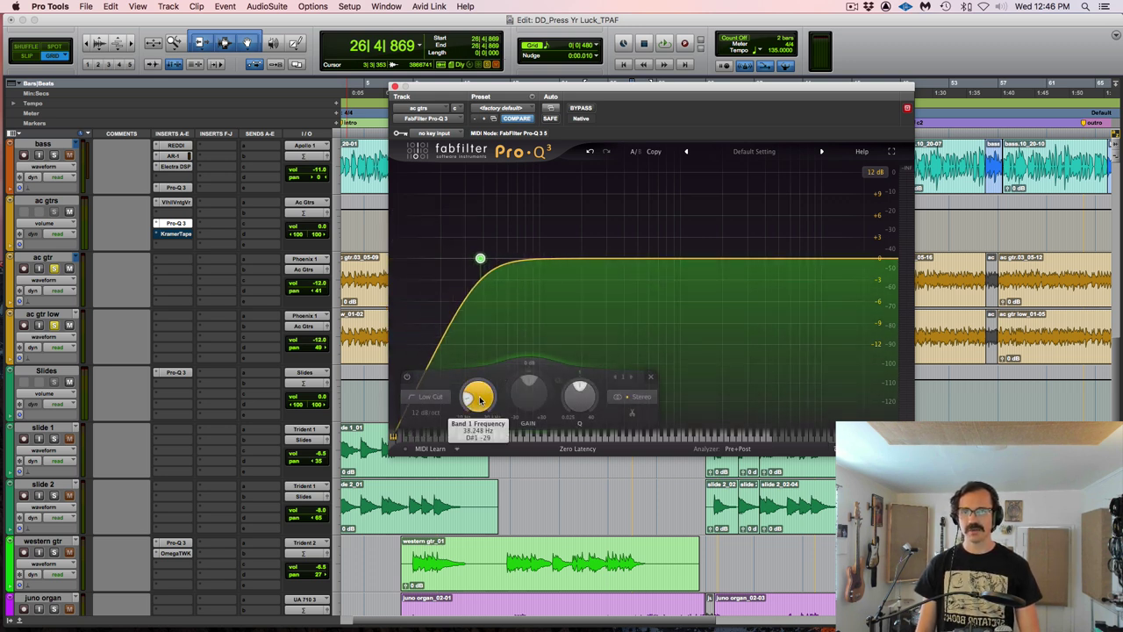
scroll(480, 400, "up", 1)
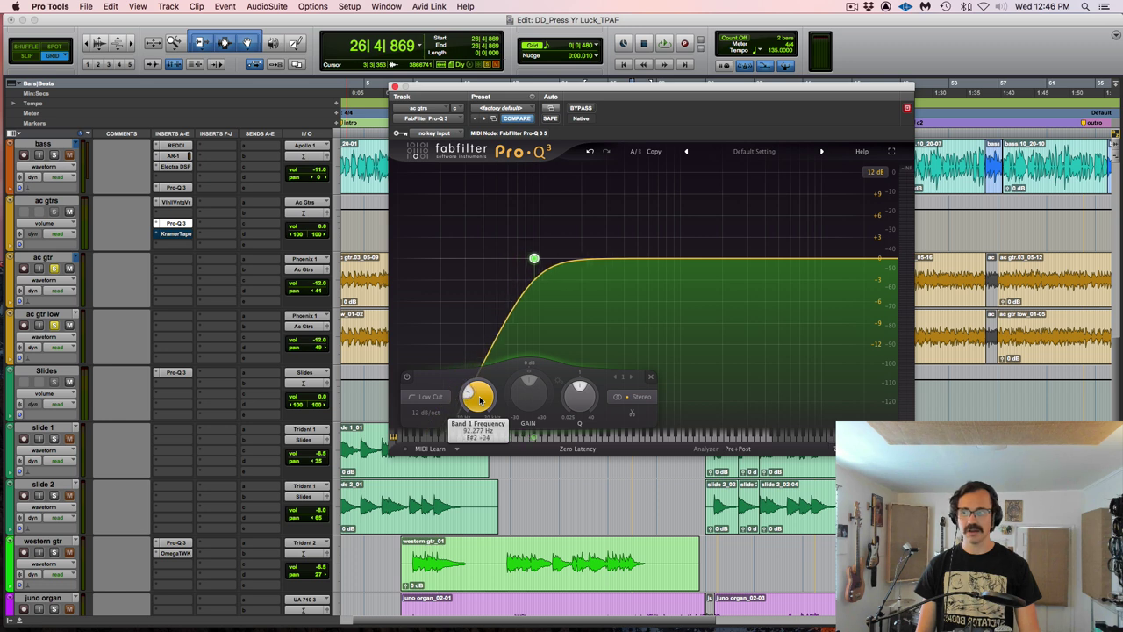
scroll(480, 400, "down", 1)
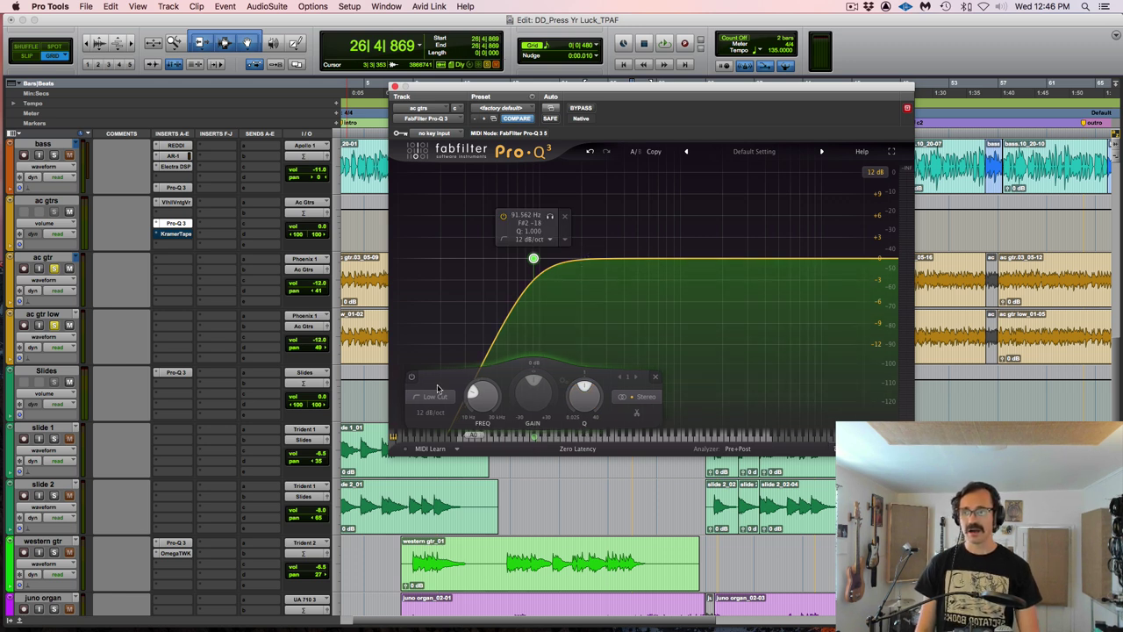
scroll(426, 413, "up", 1)
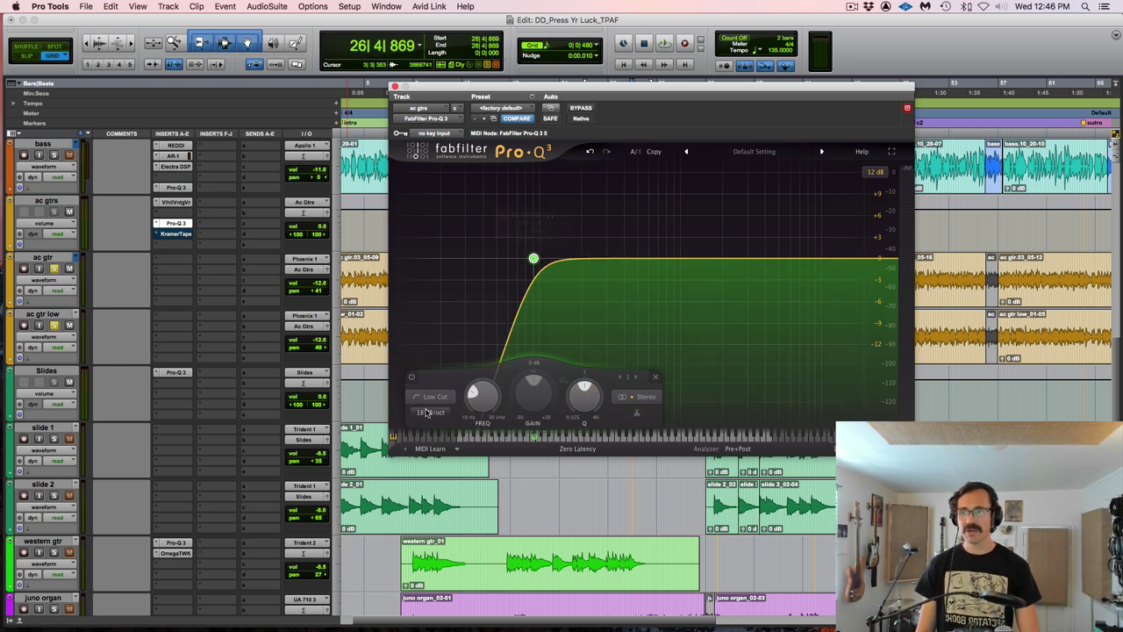
Add a high-cut band near 11.6 kHz.
left_click(859, 259)
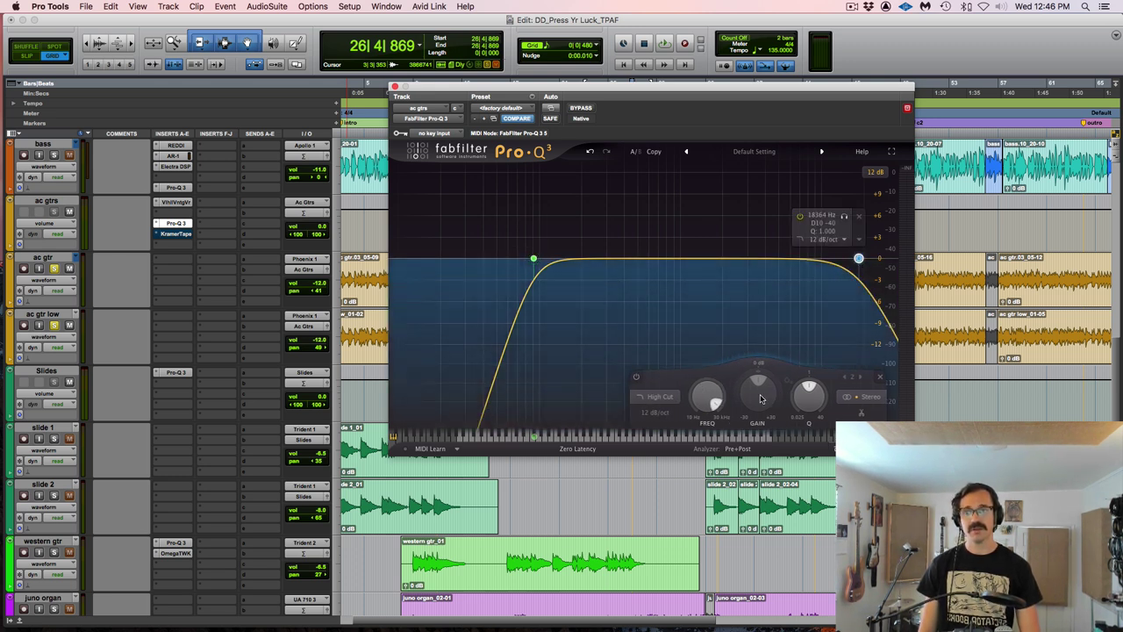
scroll(708, 397, "down", 5)
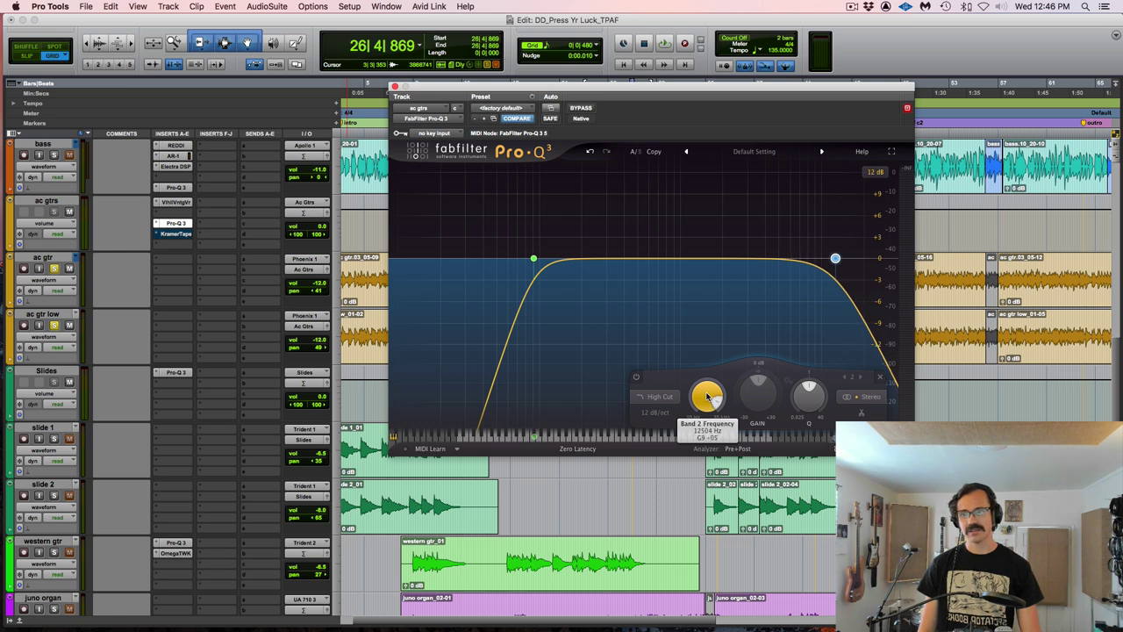
scroll(708, 397, "down", 1)
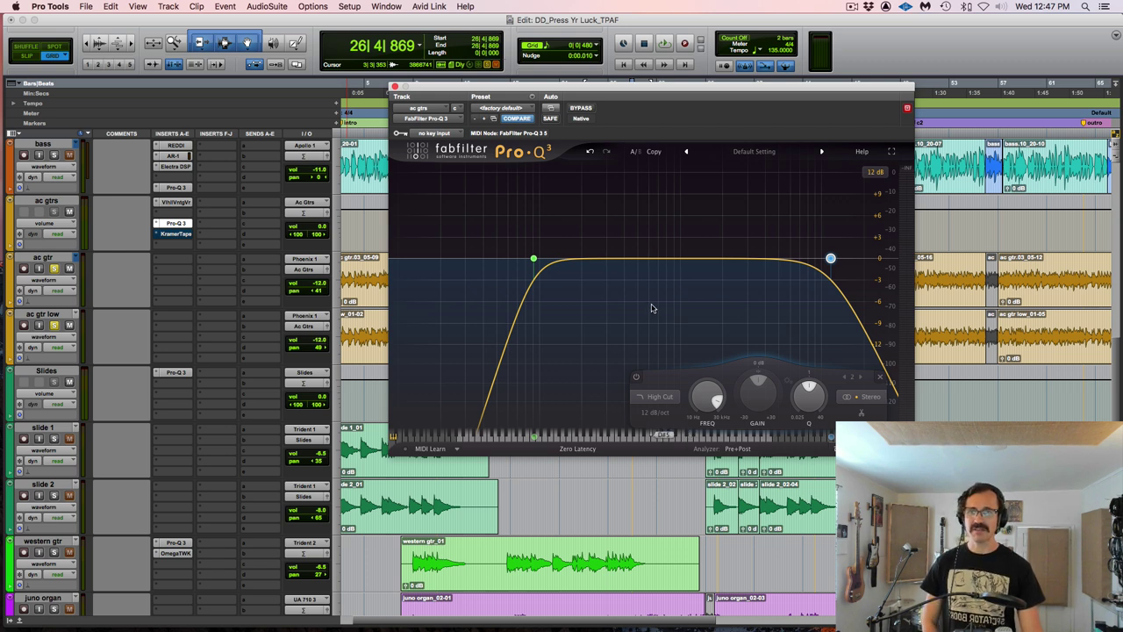
Unsolo ac gtr and A/B the Pro-Q 3 filters during playback, leaving them on.
left_click(55, 268)
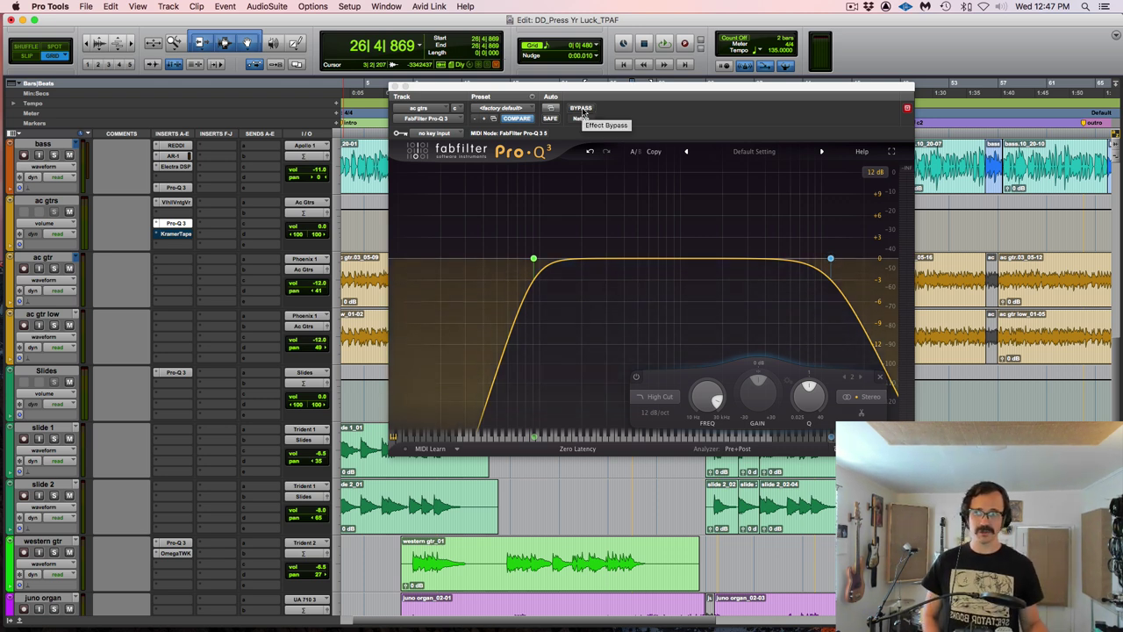
left_click(582, 108)
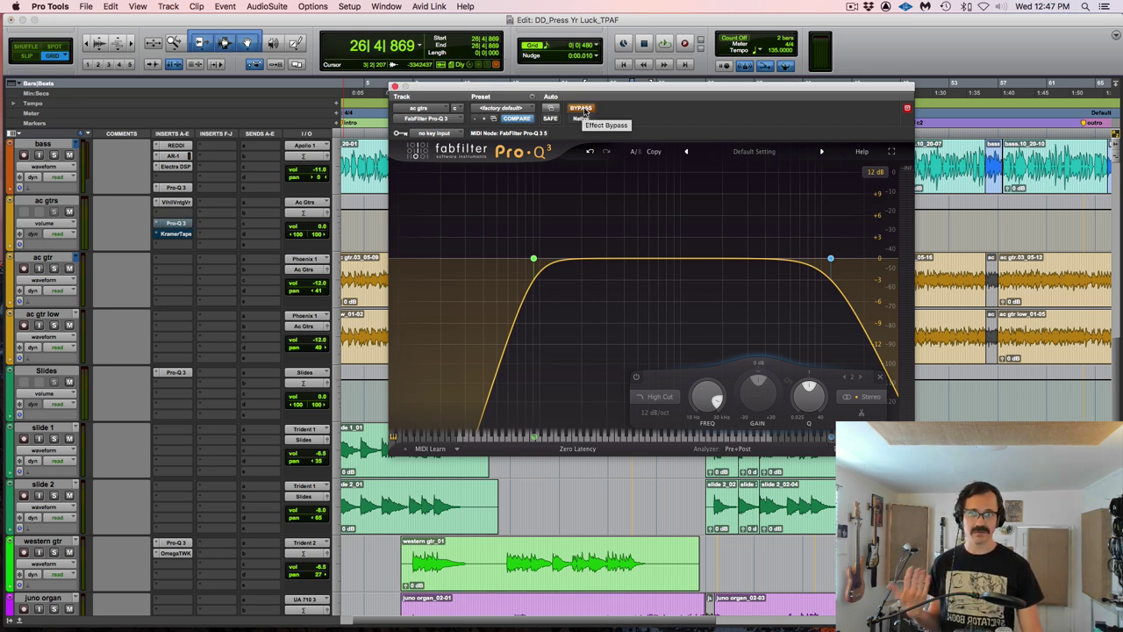
key("space")
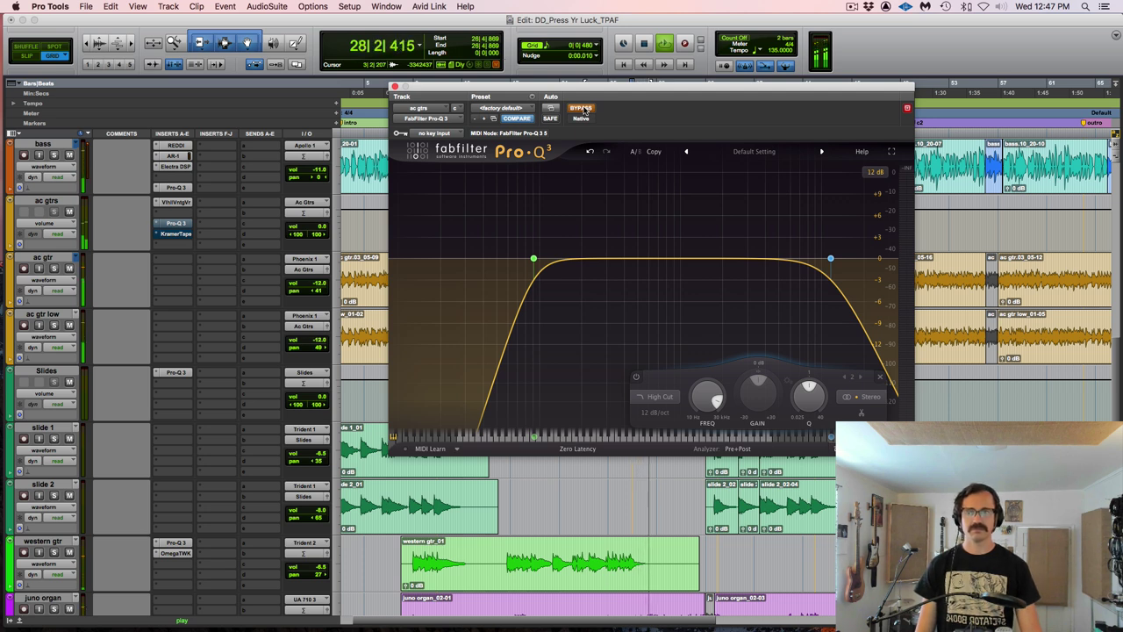
left_click(581, 108)
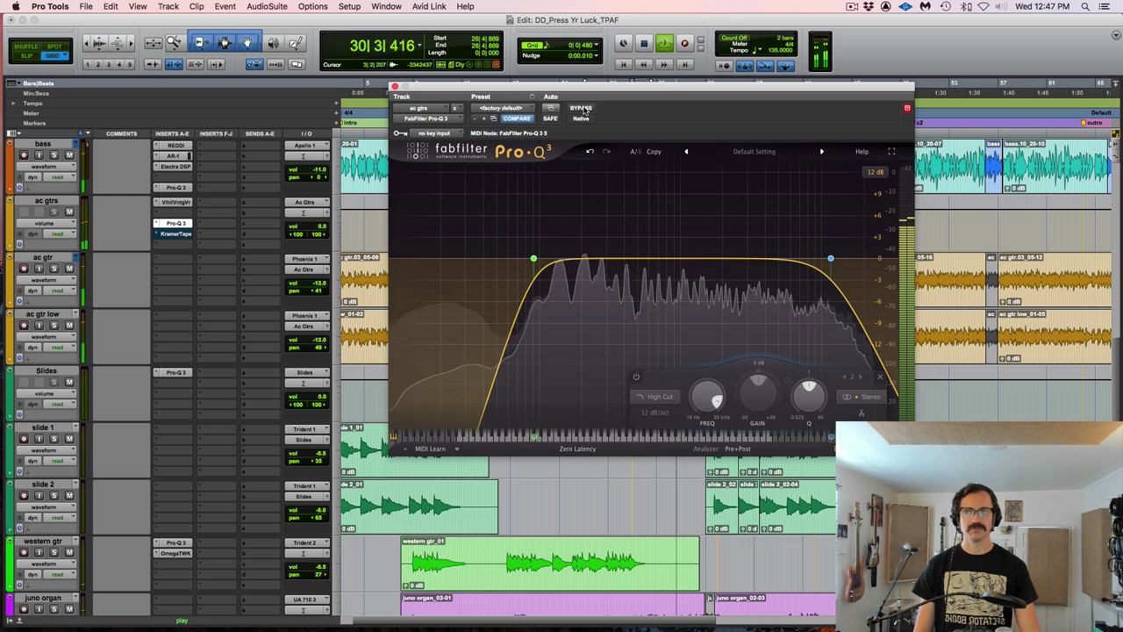
key("space")
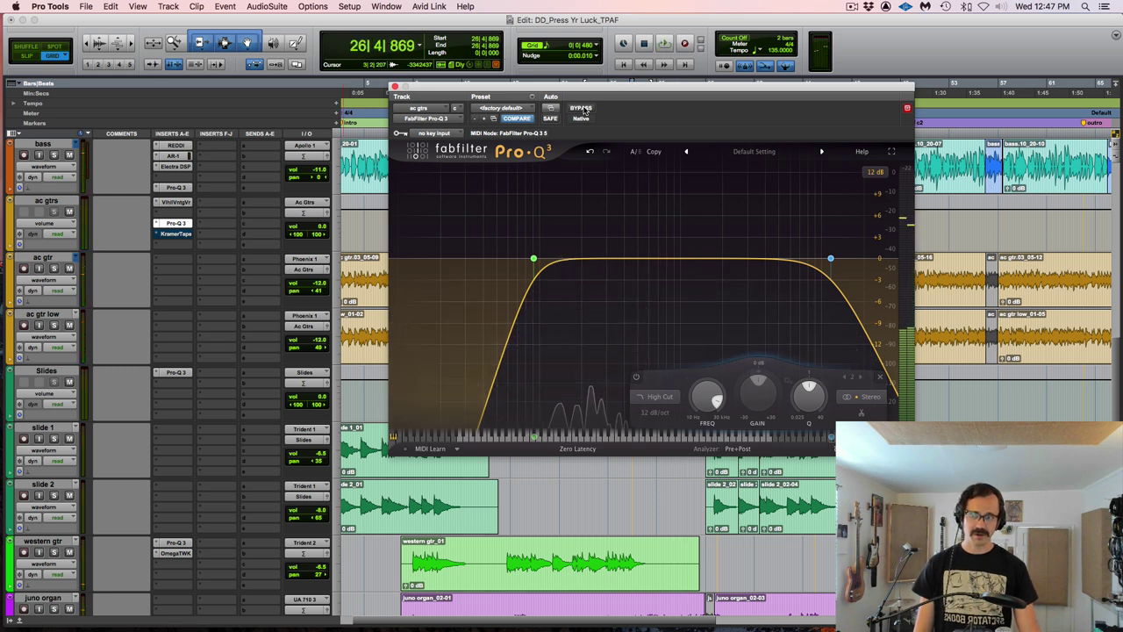
left_click(582, 107)
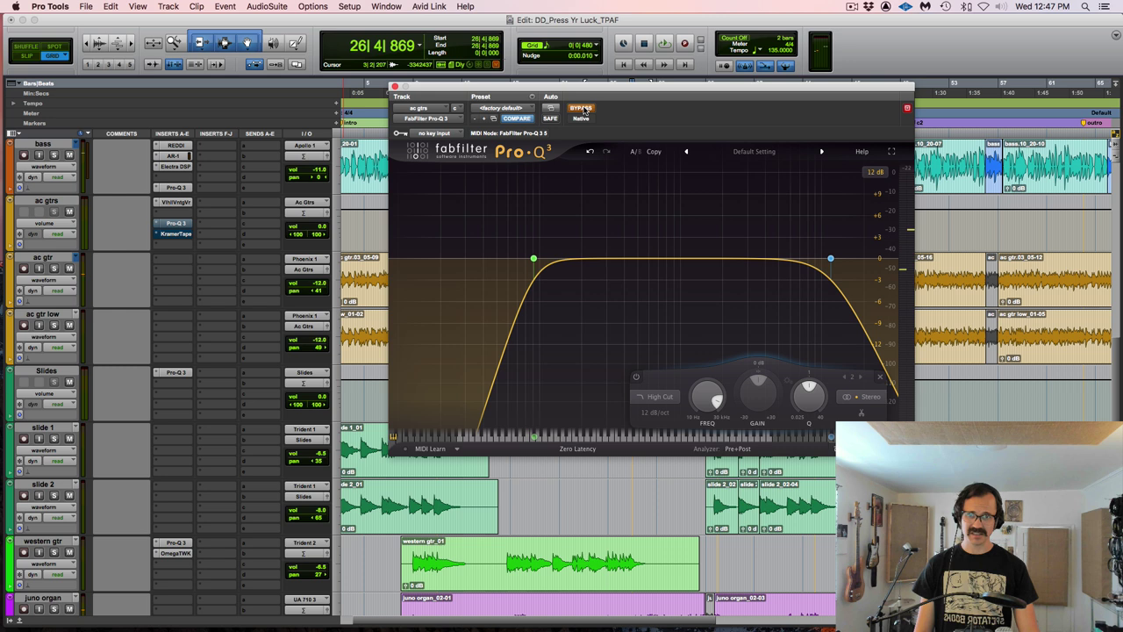
key("space")
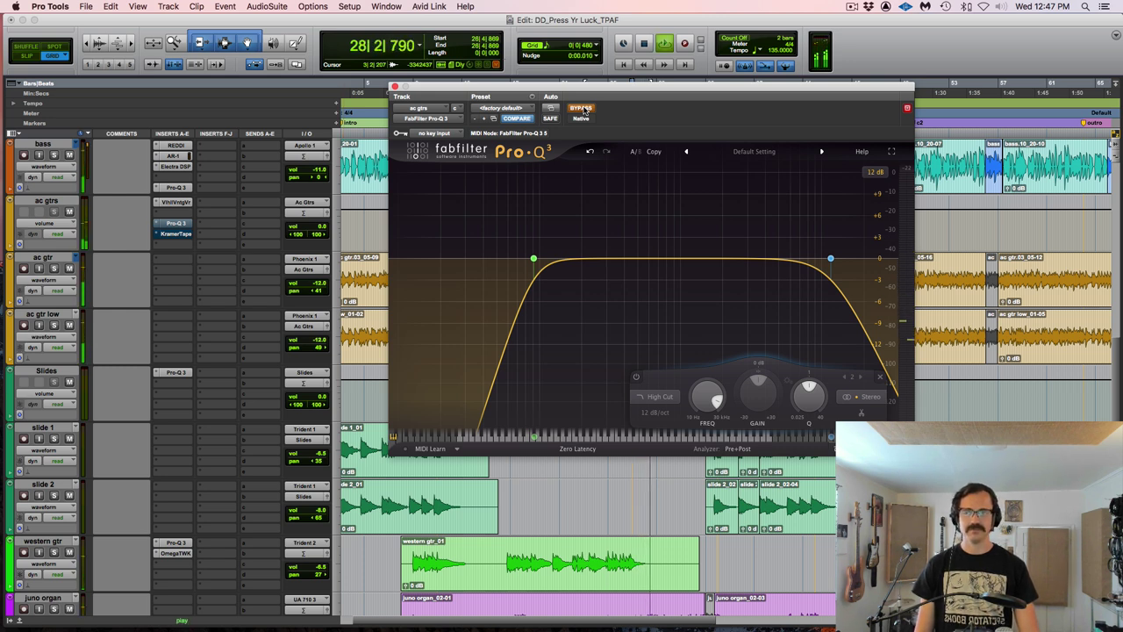
left_click(582, 108)
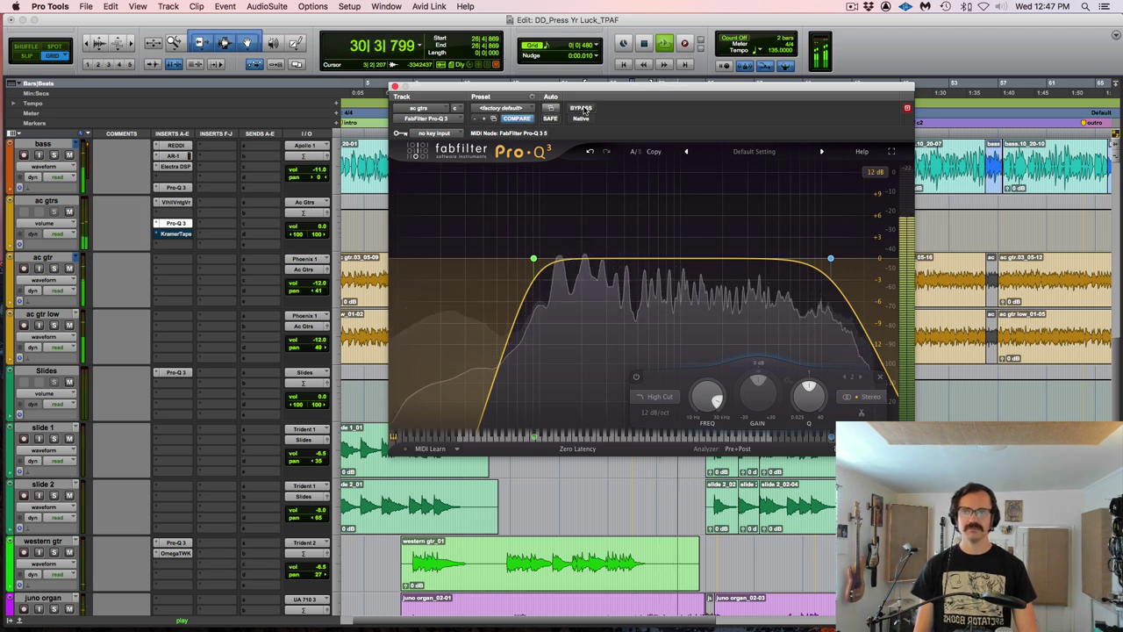
key("space")
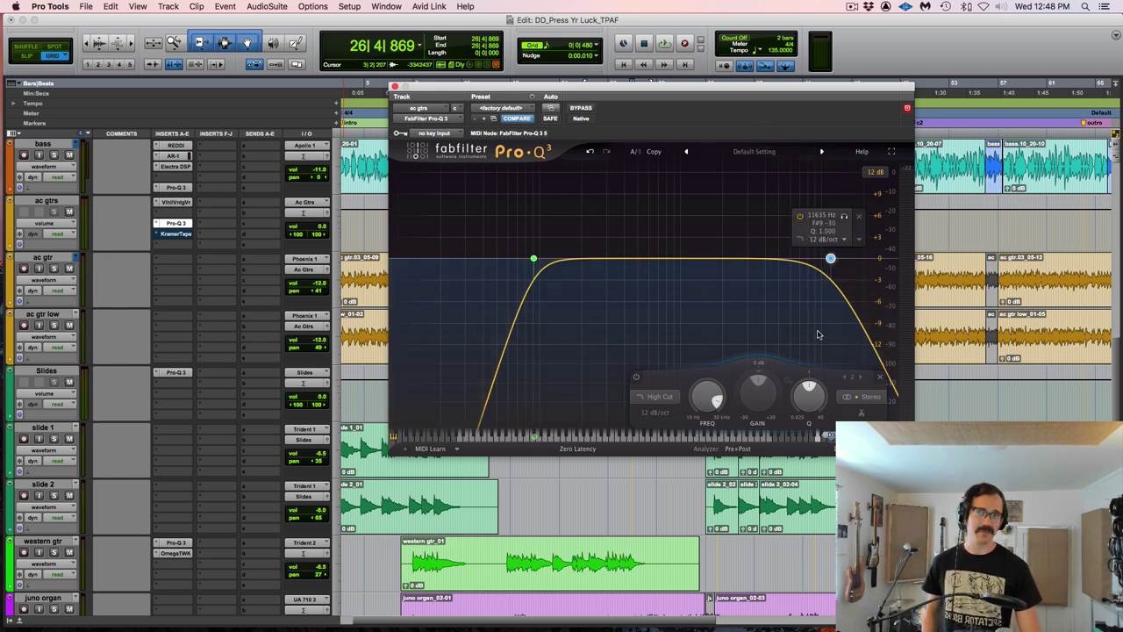
Play the section through the 93.5 Hz low cut and resonant high cut, then stop.
scroll(812, 400, "up", 5)
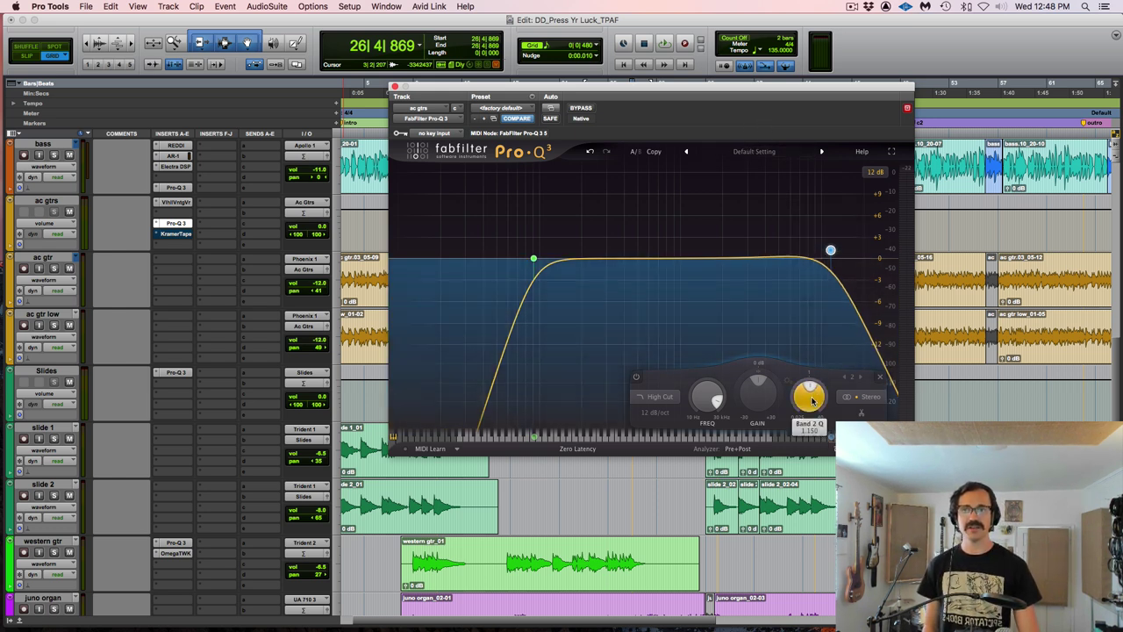
scroll(813, 400, "up", 2)
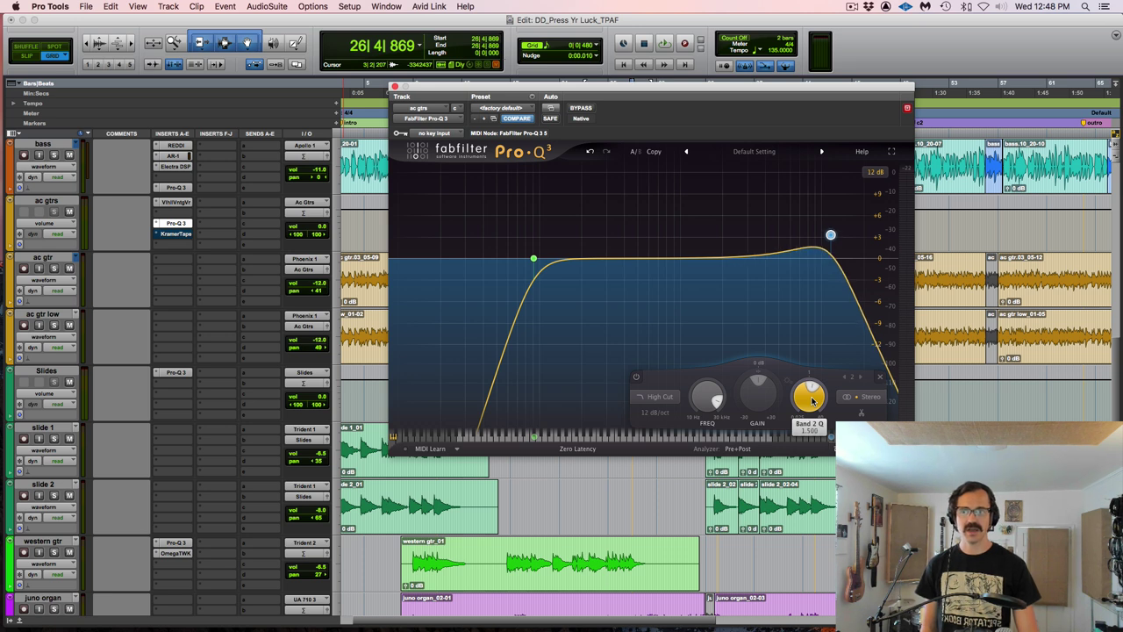
scroll(813, 400, "down", 1)
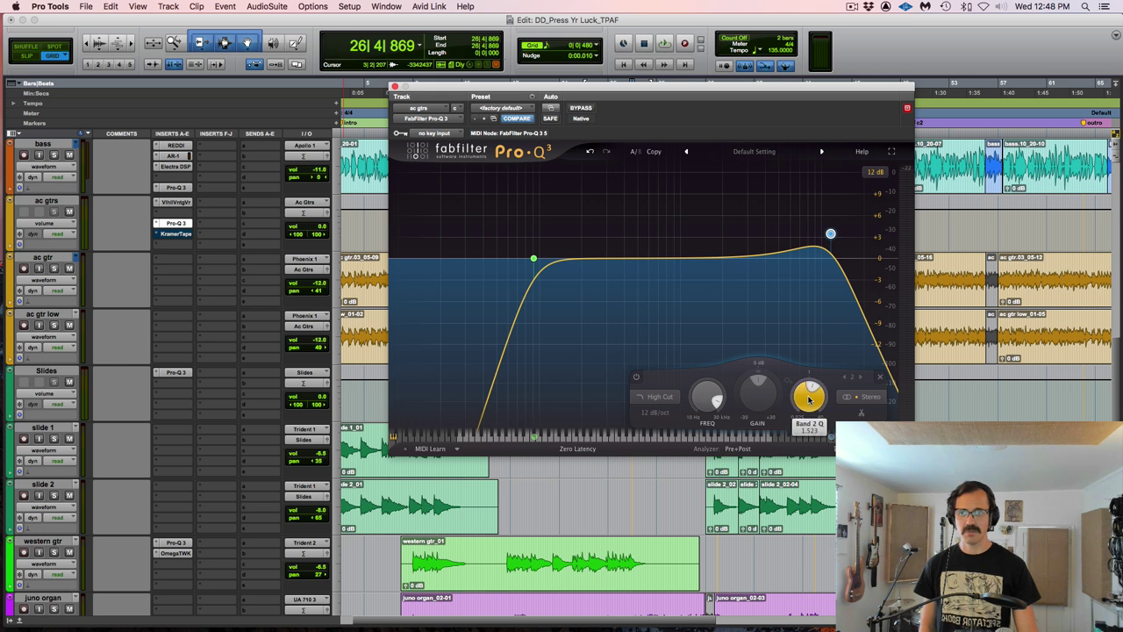
mouse_move(809, 399)
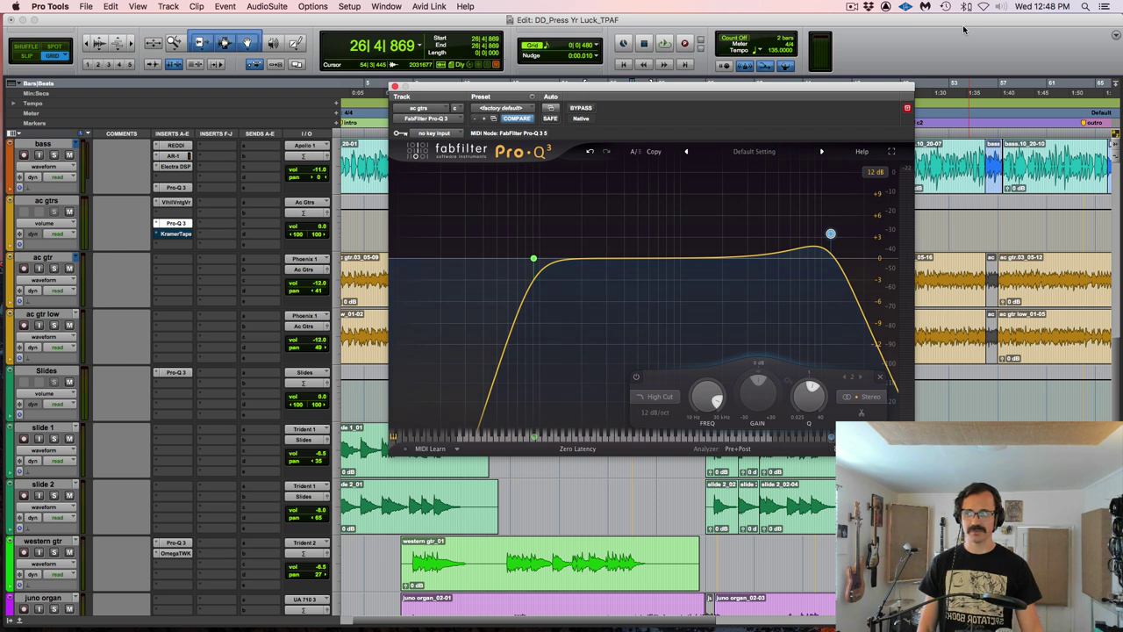
key("space")
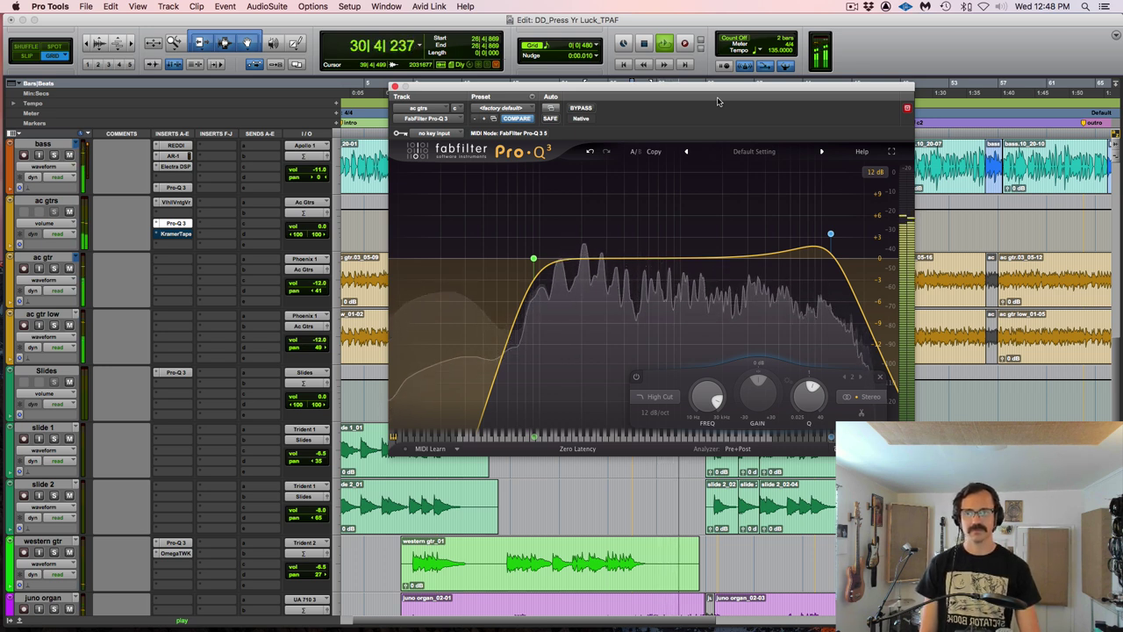
key("space")
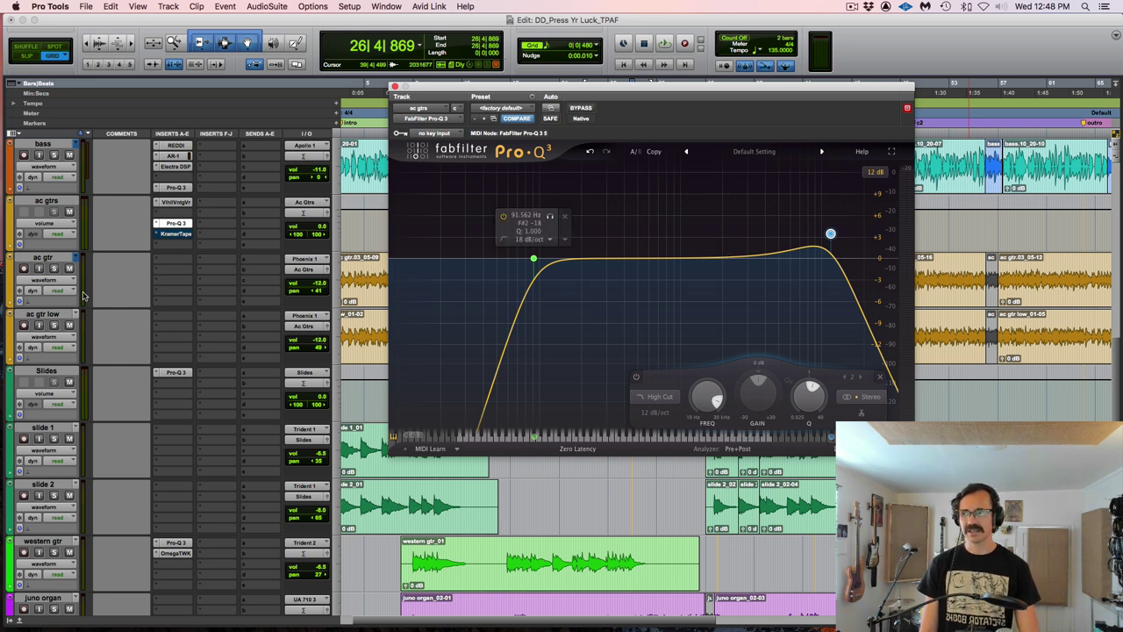
Solo ac gtr, sweep a narrow bell boost, then turn it into a -3.6 dB cut at 3.4 kHz.
left_click(54, 268)
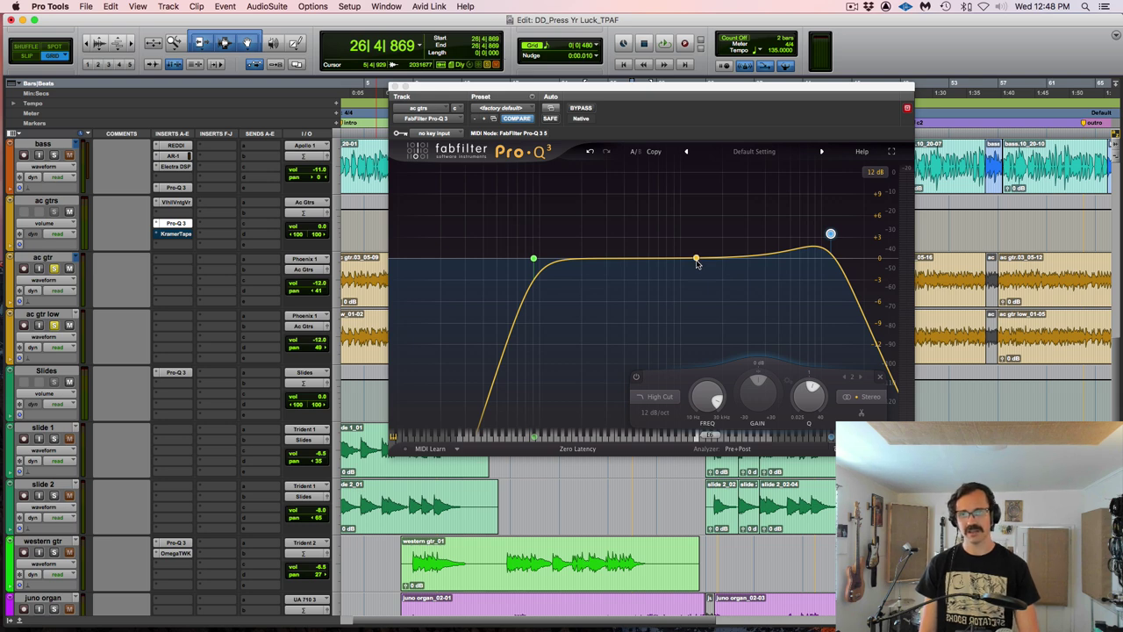
key("space")
left_click_drag(697, 261, 754, 197)
key("space")
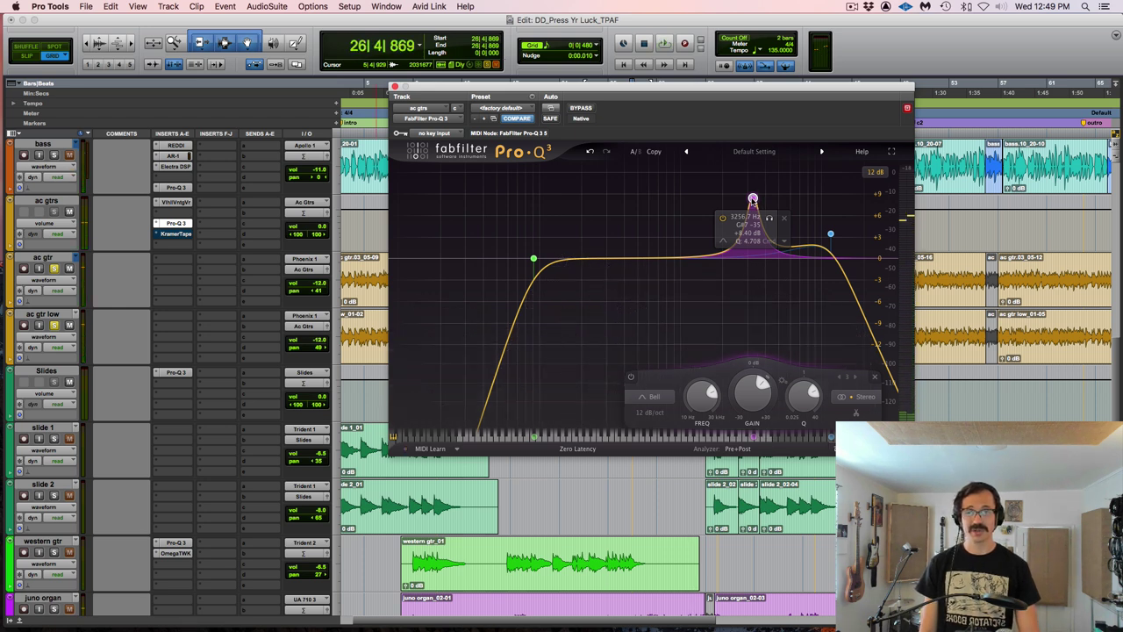
left_click_drag(753, 200, 756, 285)
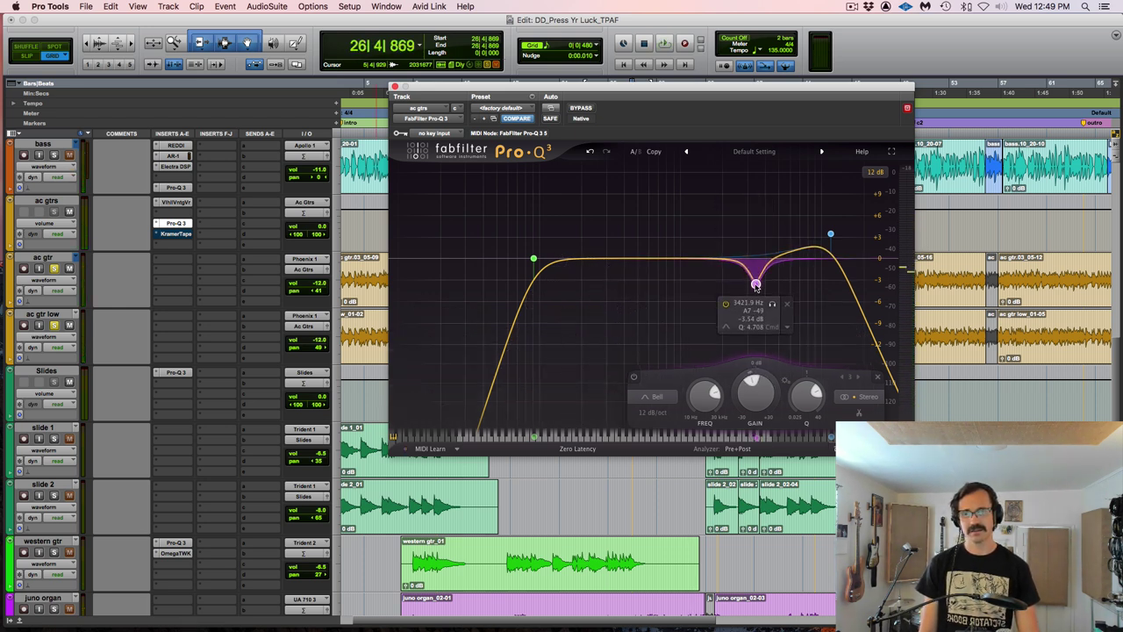
scroll(756, 286, "down", 4)
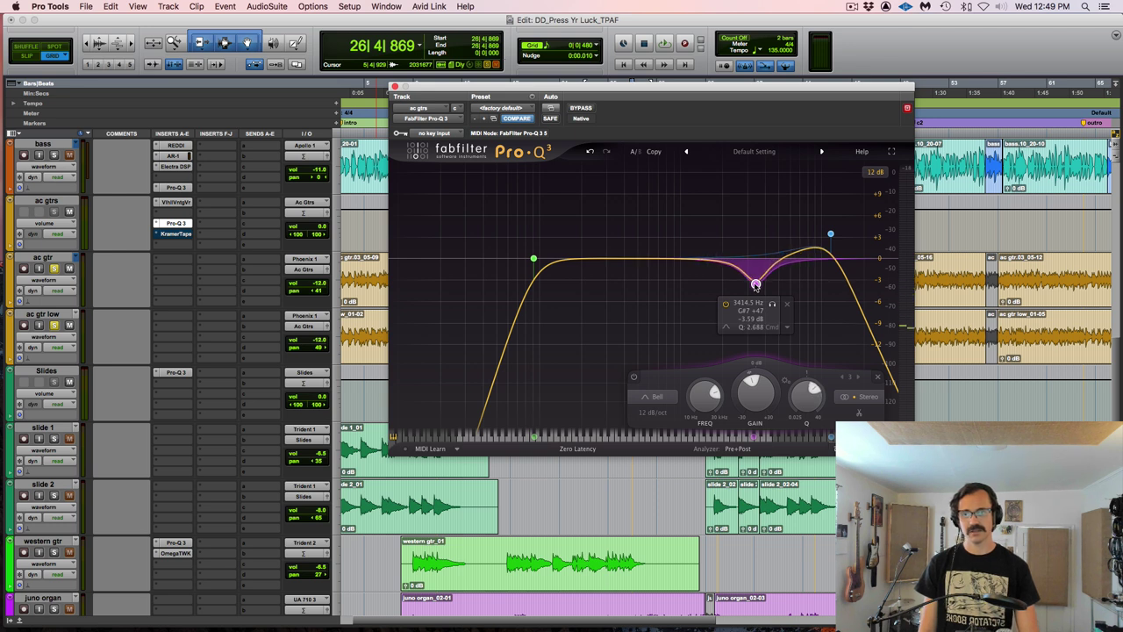
A/B the Pro-Q 3 insert bypass during playback, leaving the EQ on.
left_click(175, 201)
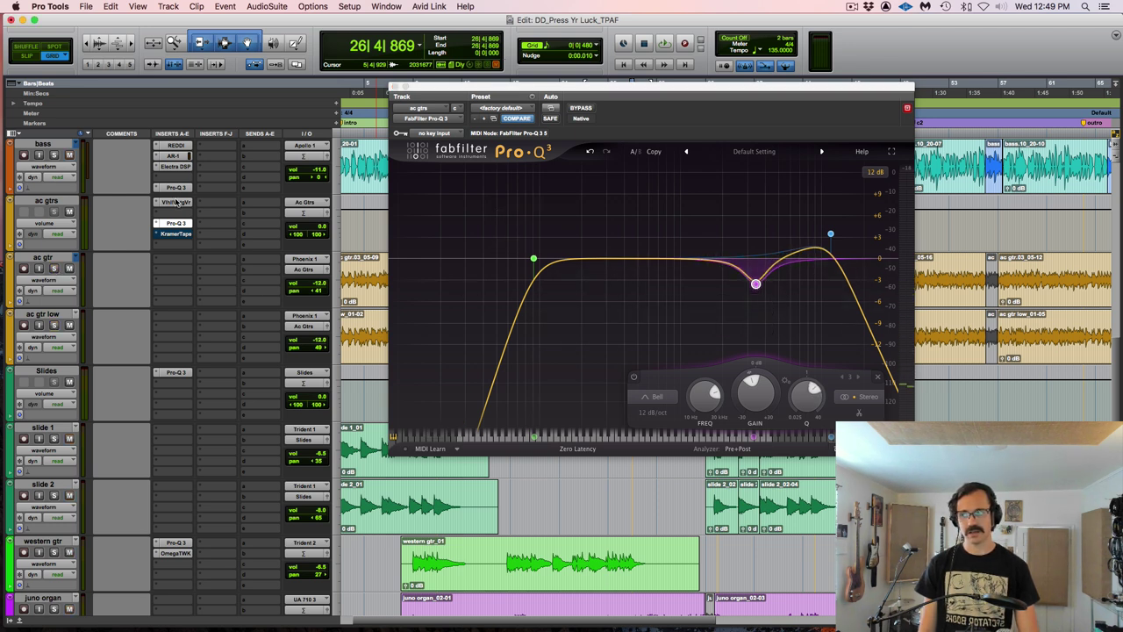
left_click(173, 224, "super")
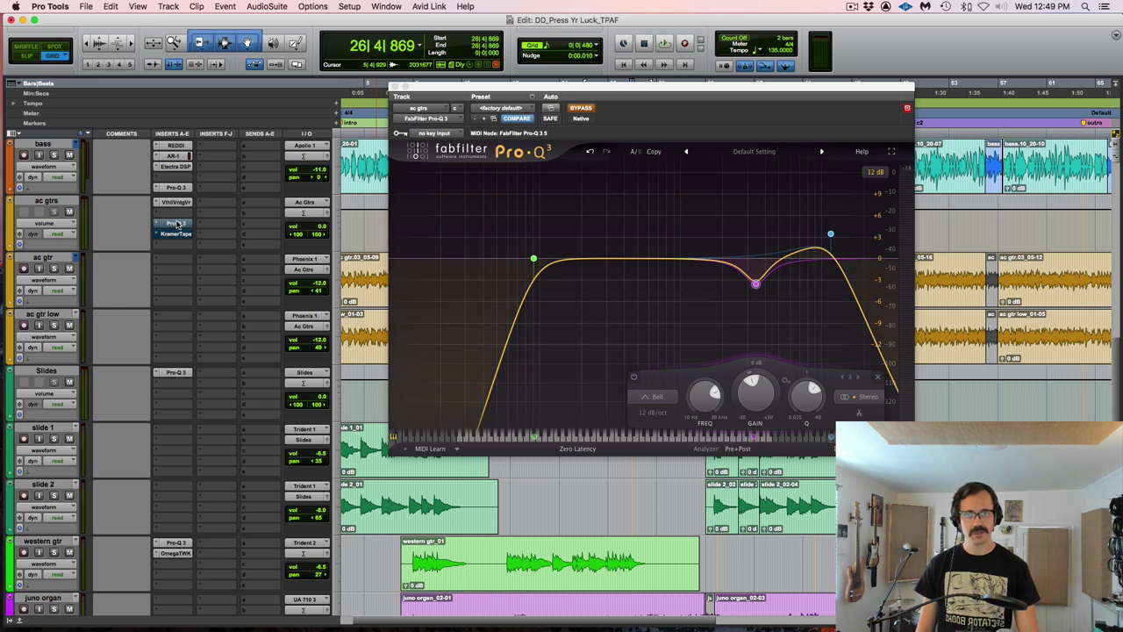
key("space")
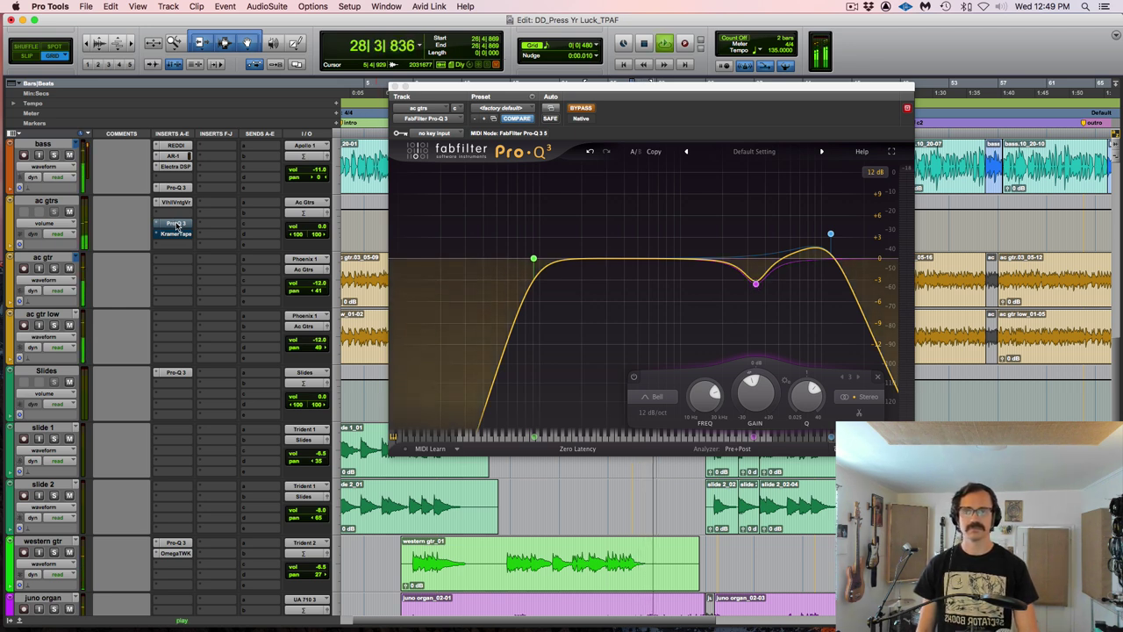
left_click(176, 224, "super")
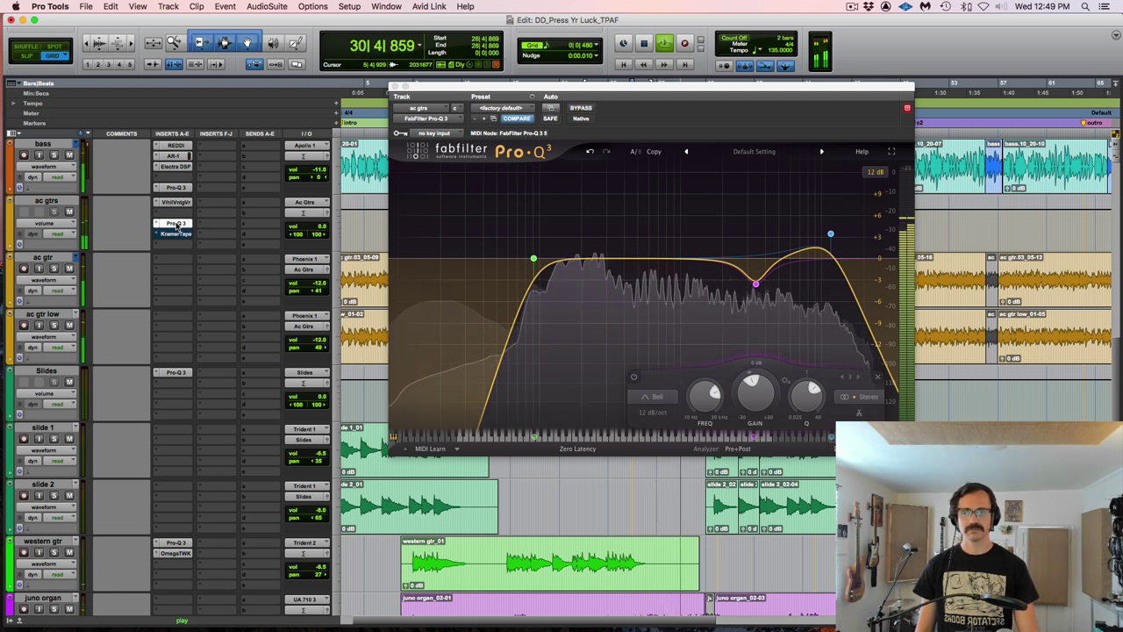
key("space")
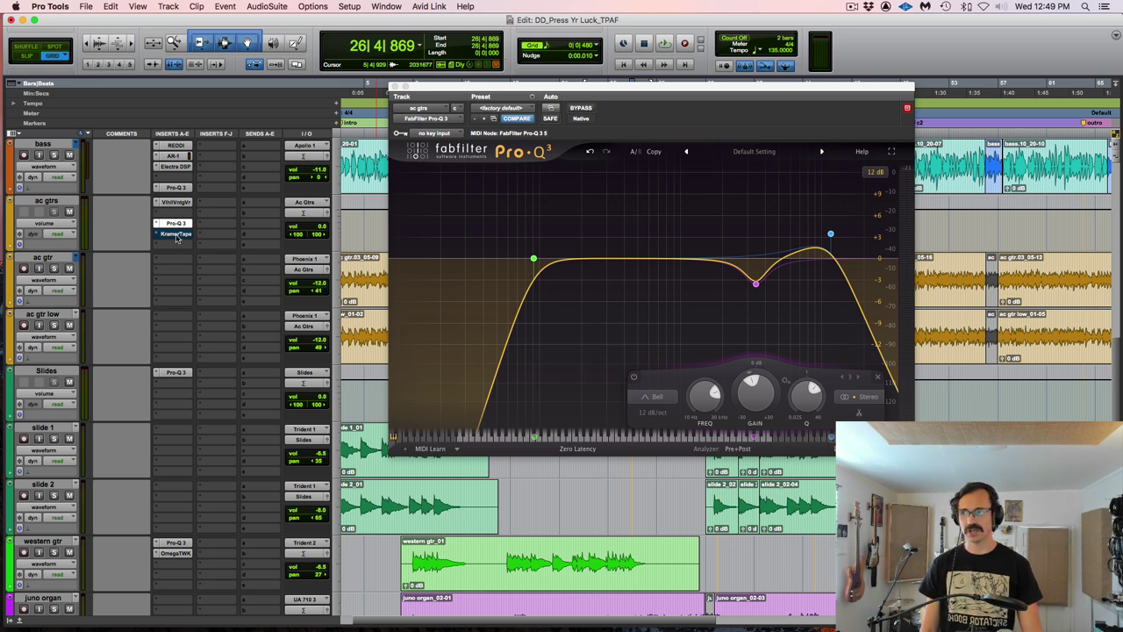
Open and enable Kramer Master Tape, adjusting its wow and flutter amount.
left_click(174, 233)
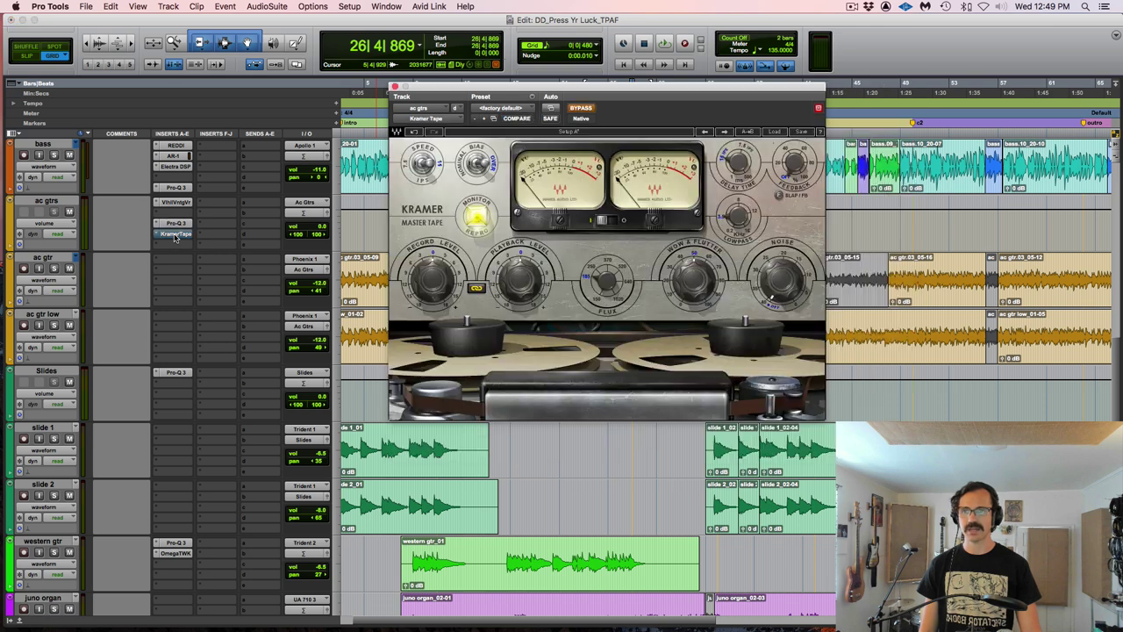
left_click(175, 235, "super")
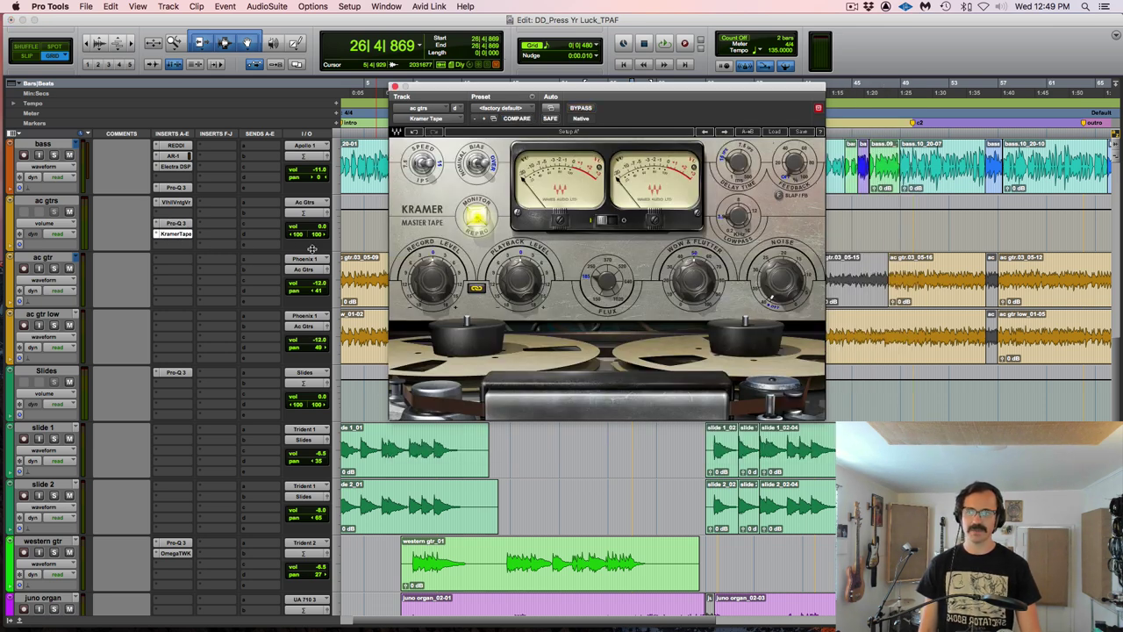
left_click(697, 277)
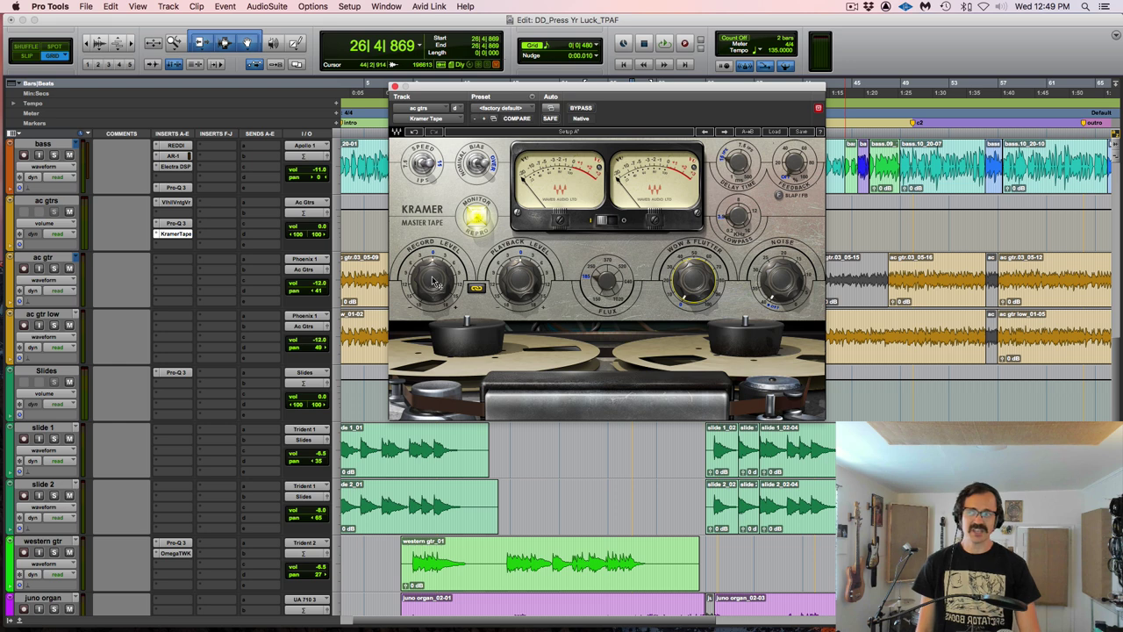
Raise the tape record level to 2.7 while playing back.
mouse_move(432, 281)
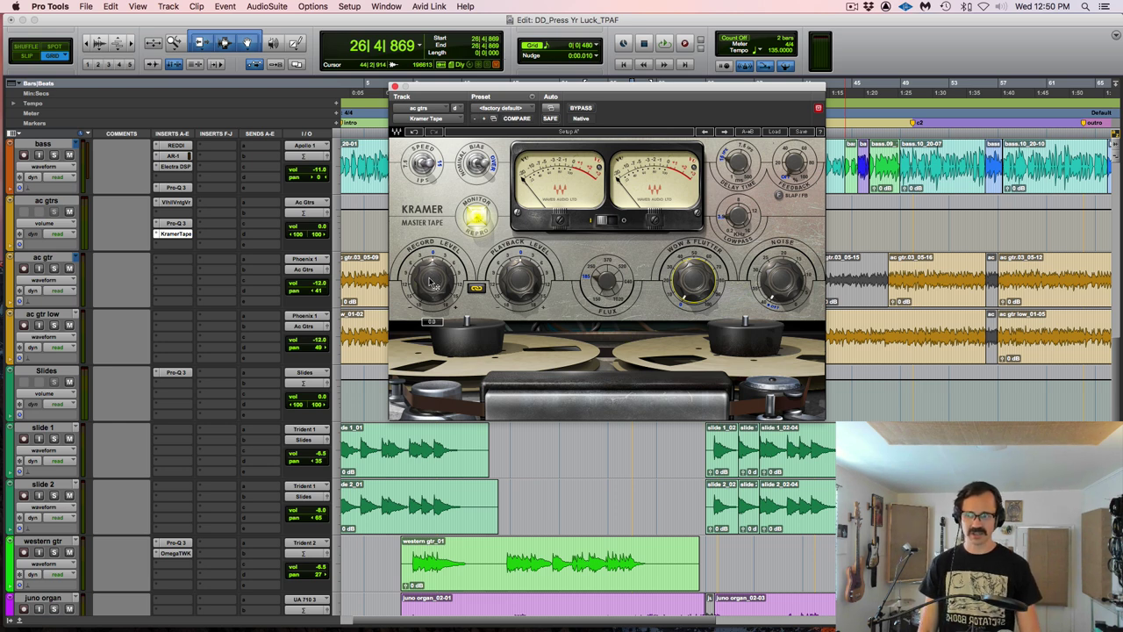
key("space")
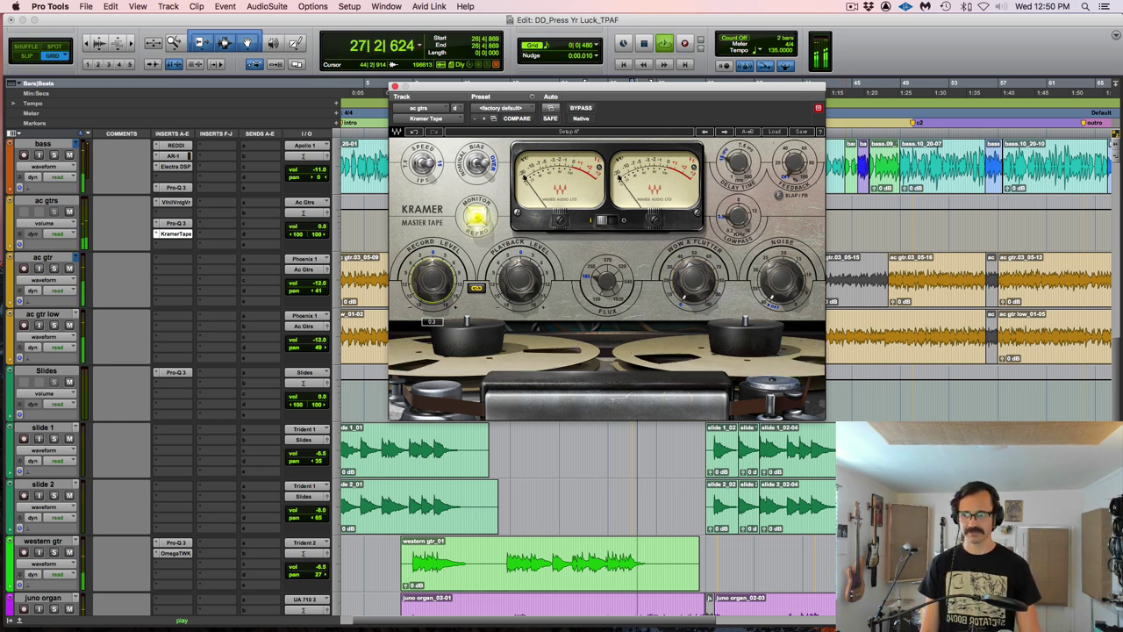
left_click_drag(433, 281, 433, 237)
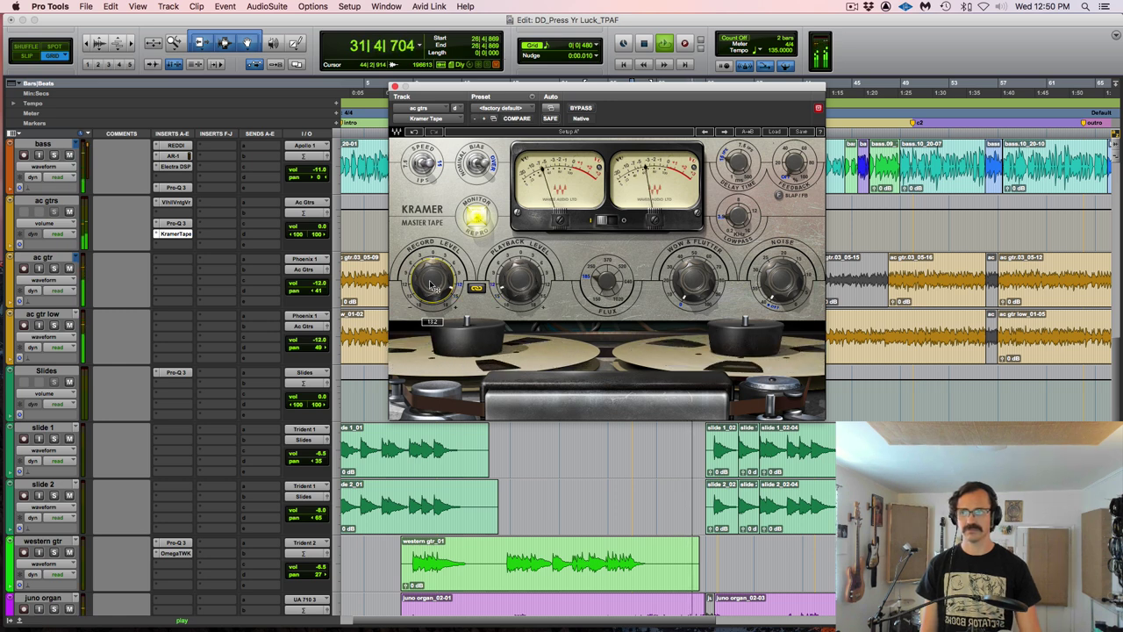
key("space")
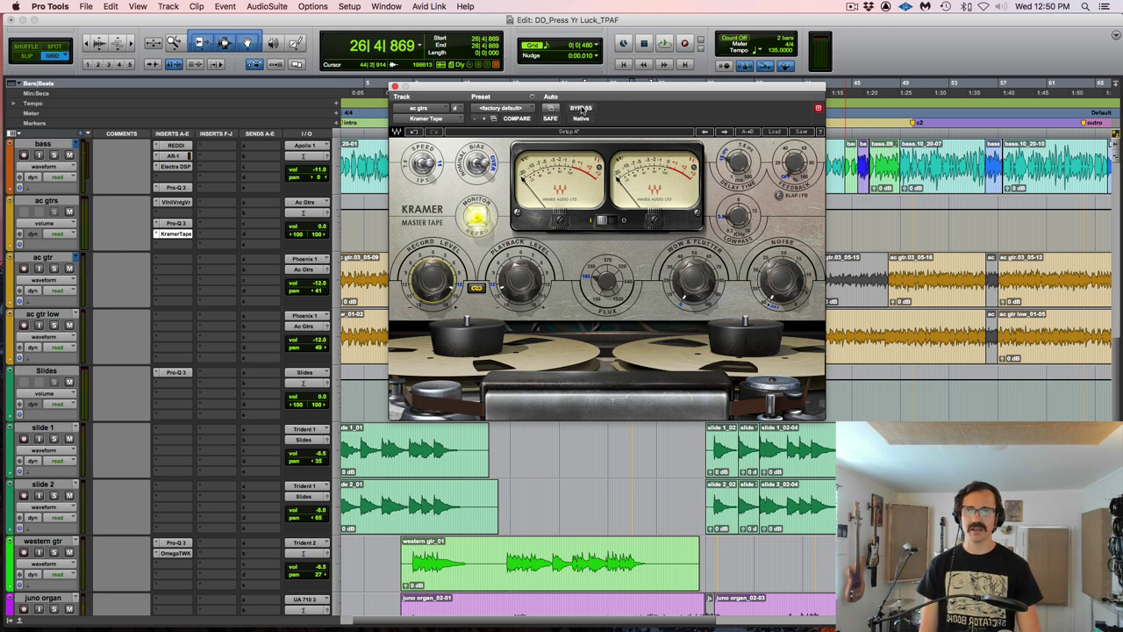
left_click(581, 109)
key("space")
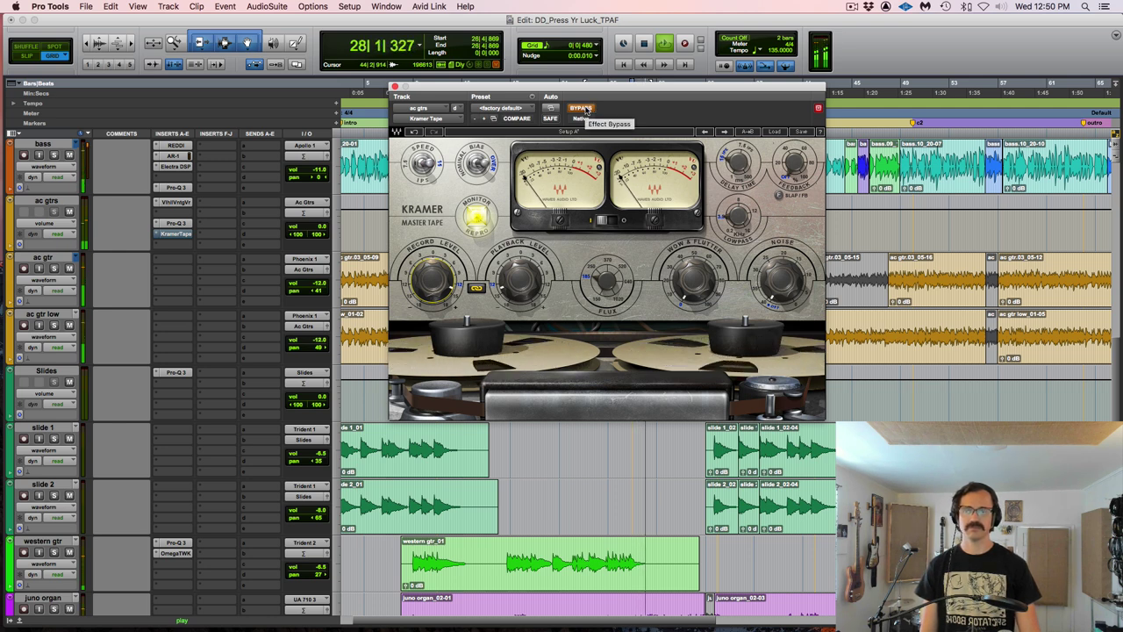
left_click(580, 108)
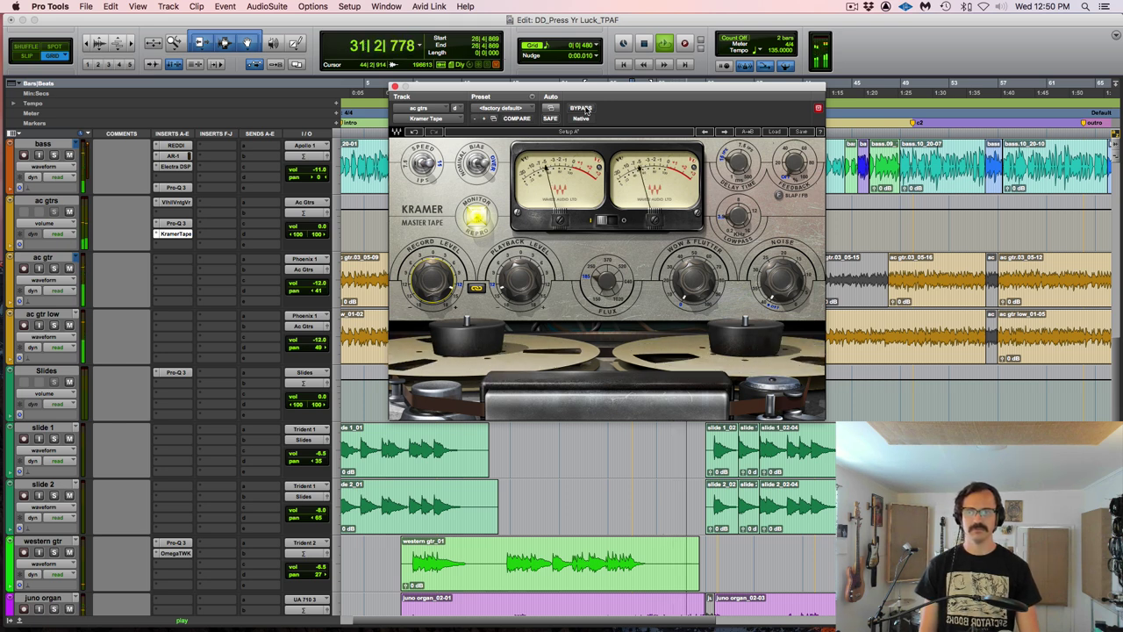
key("space")
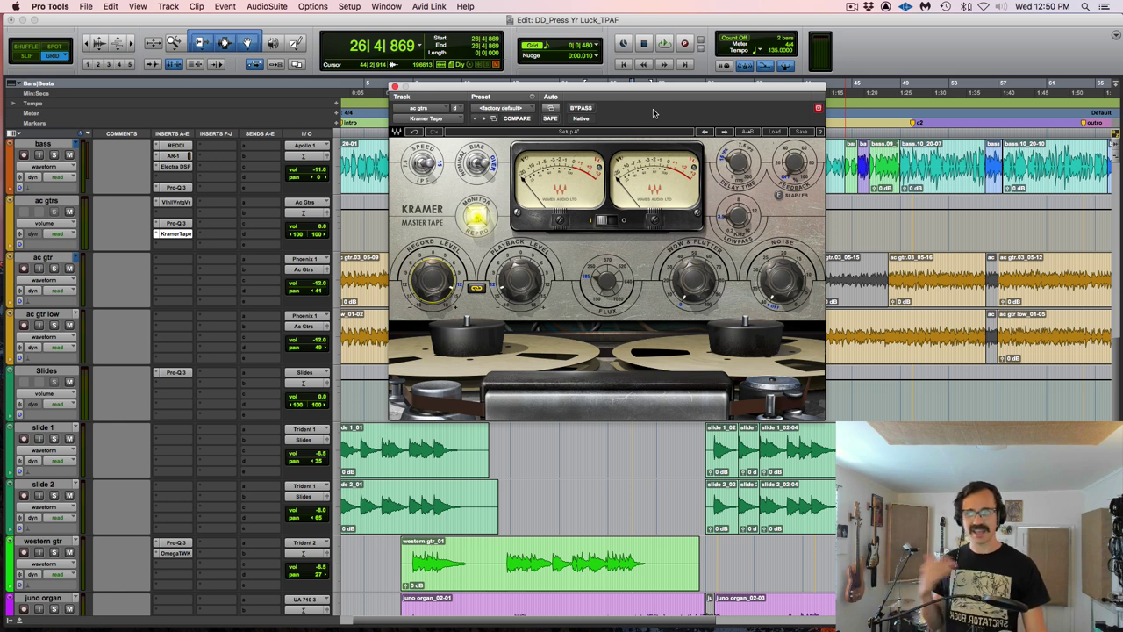
left_click(172, 203, "shift+super")
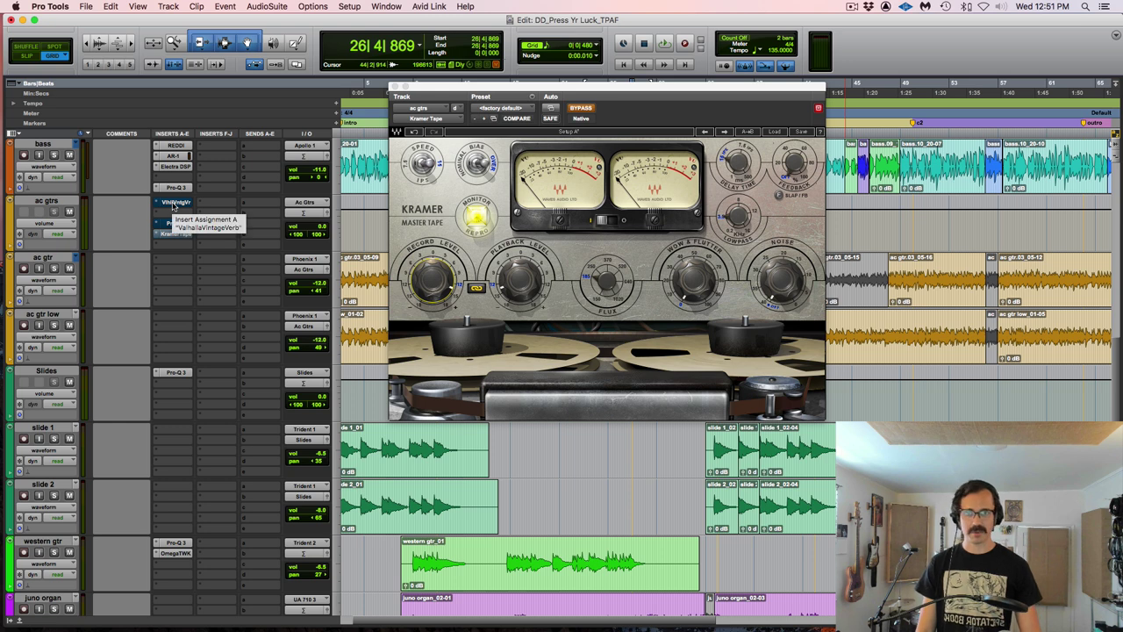
key("space")
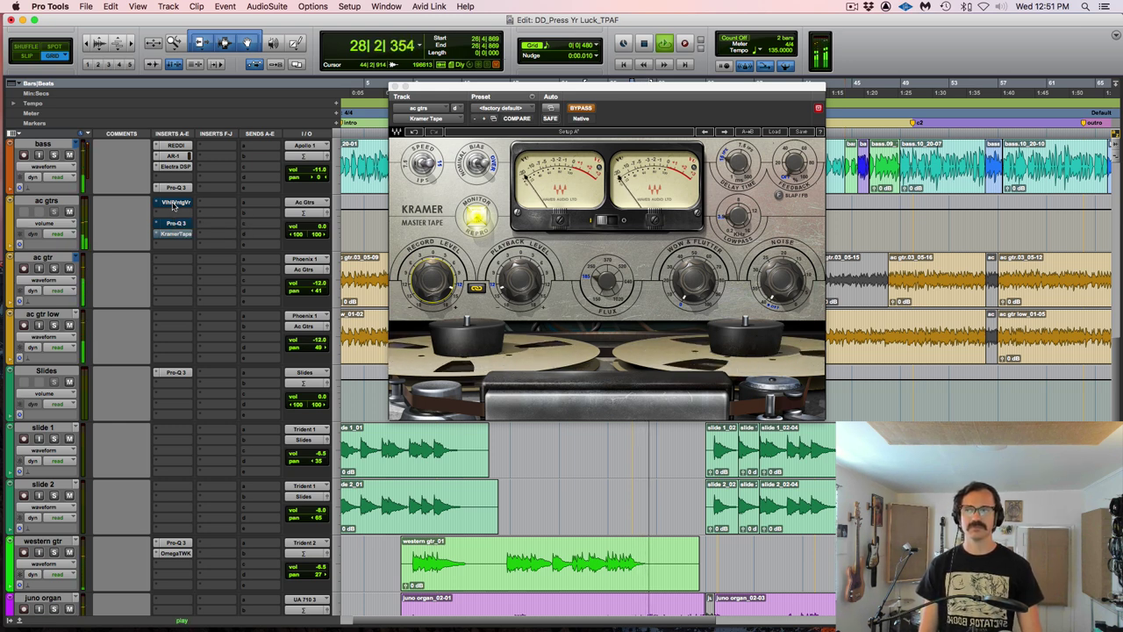
left_click(173, 207, "shift+super")
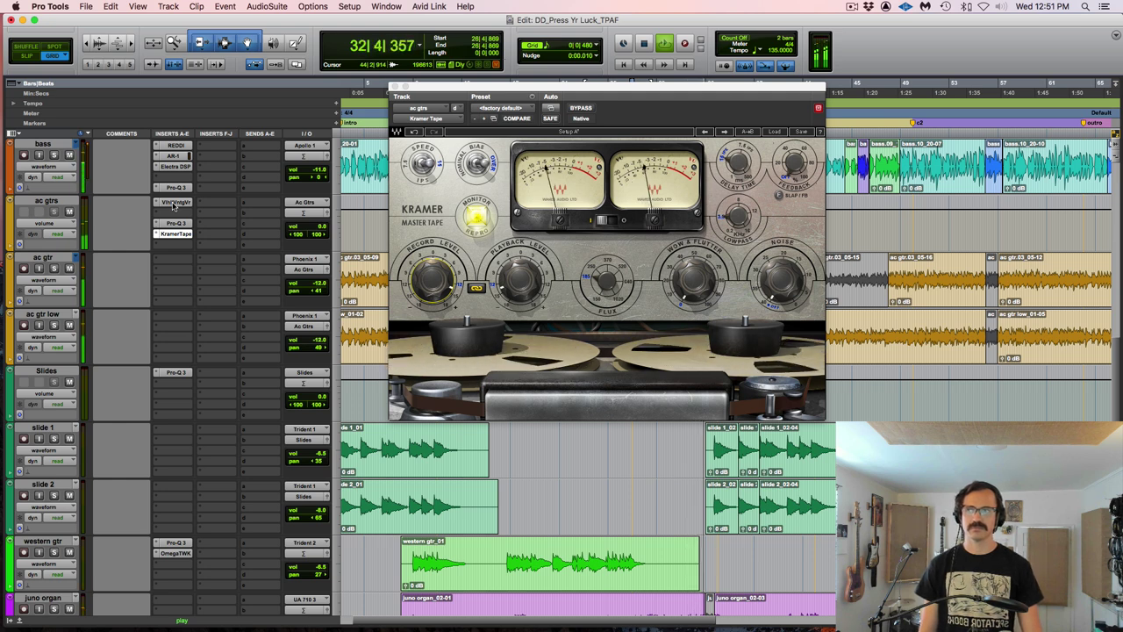
key("space")
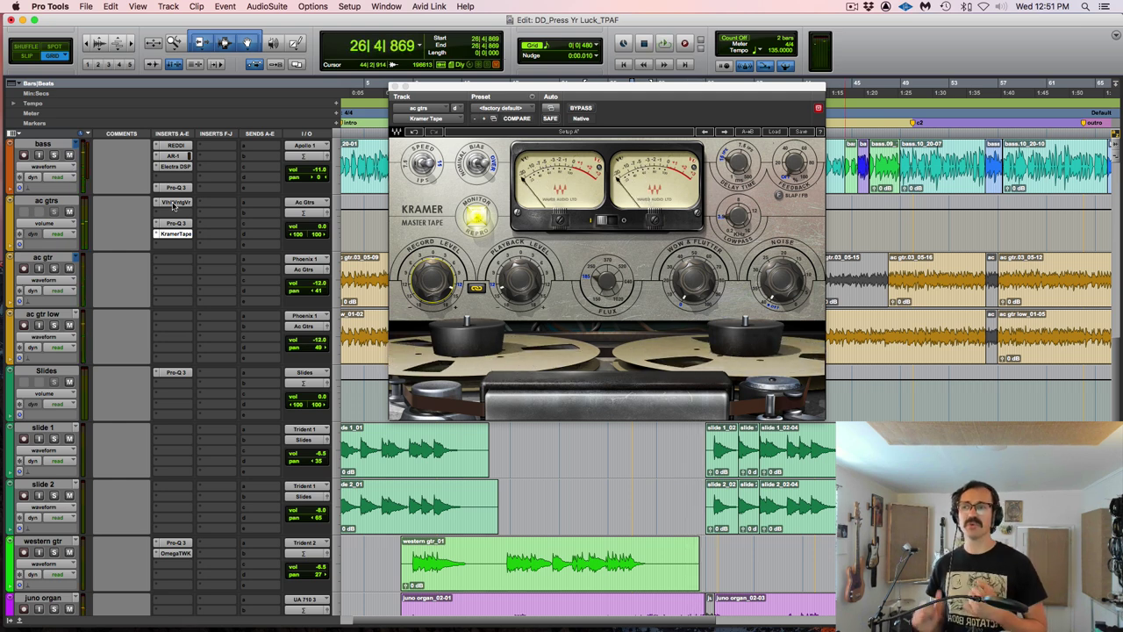